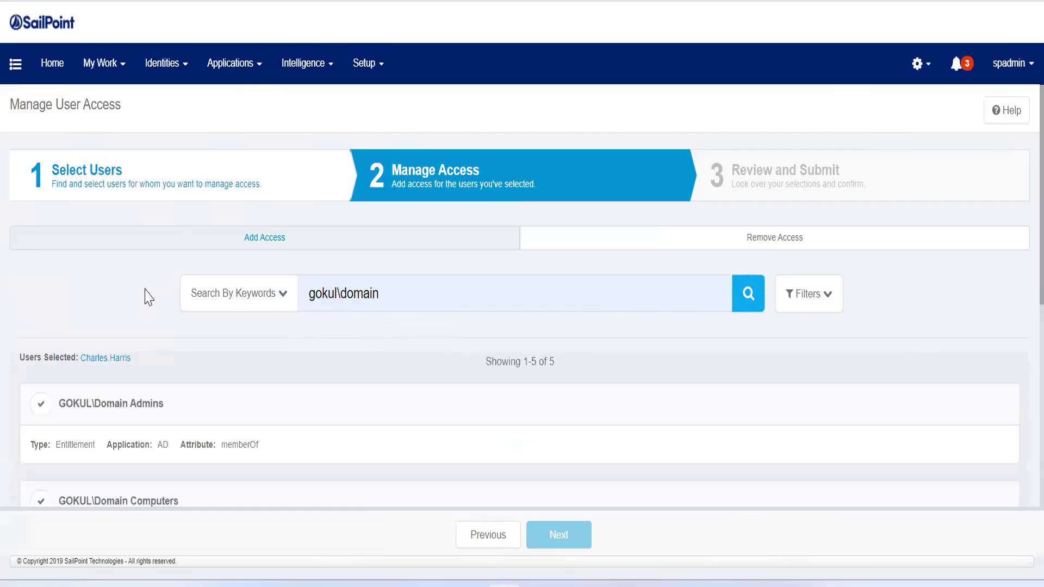
Add the GOKUL\Domain Admins and GOKUL\Domain Users entitlements to the access request and submit it.
{"action": "scroll", "coordinate": [131, 277], "scroll_direction": "down", "scroll_amount": 5}
{"action": "left_click", "coordinate": [41, 103]}
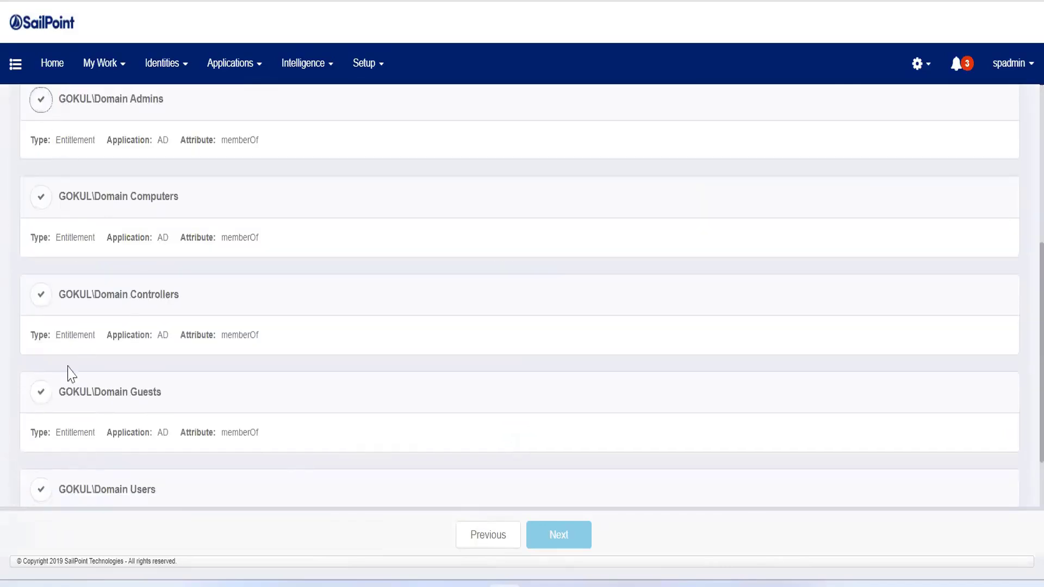
{"action": "left_click", "coordinate": [41, 491]}
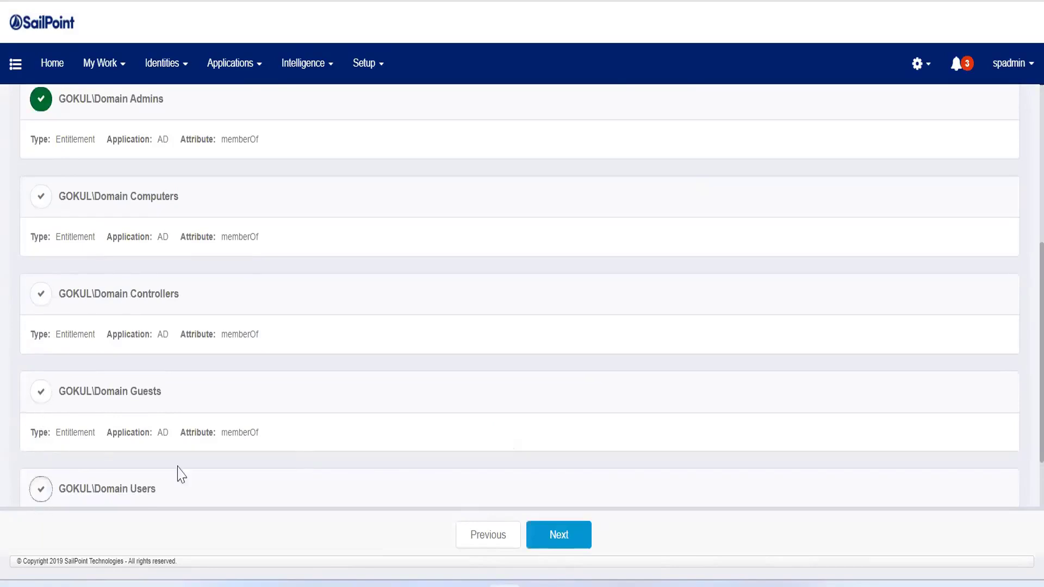
{"action": "left_click", "coordinate": [575, 534]}
{"action": "left_click", "coordinate": [614, 542]}
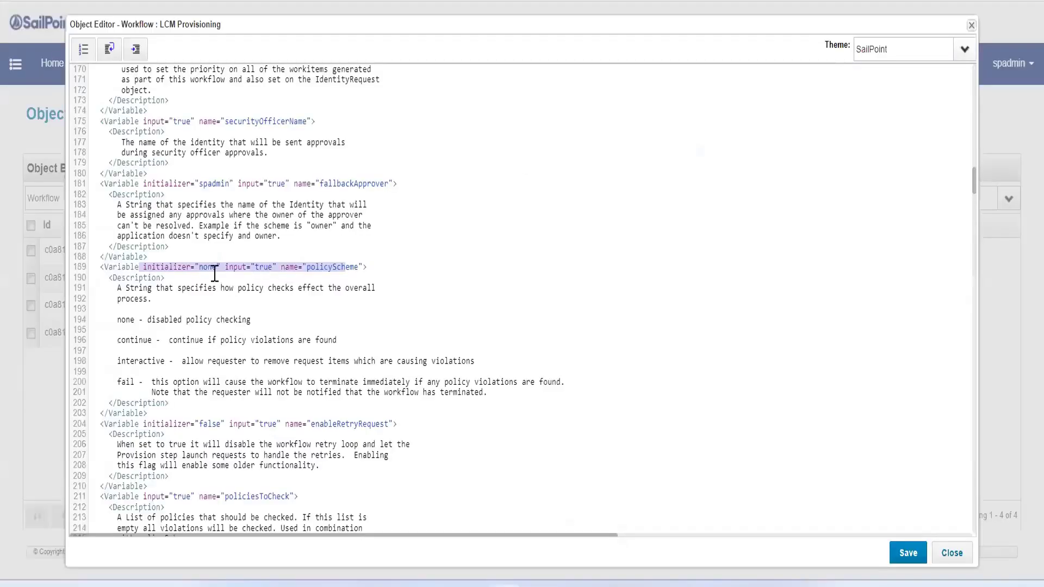
Select the policyScheme variable's initializer value in the LCM Provisioning workflow XML.
{"action": "left_click", "coordinate": [214, 274]}
{"action": "double_click", "coordinate": [207, 266]}
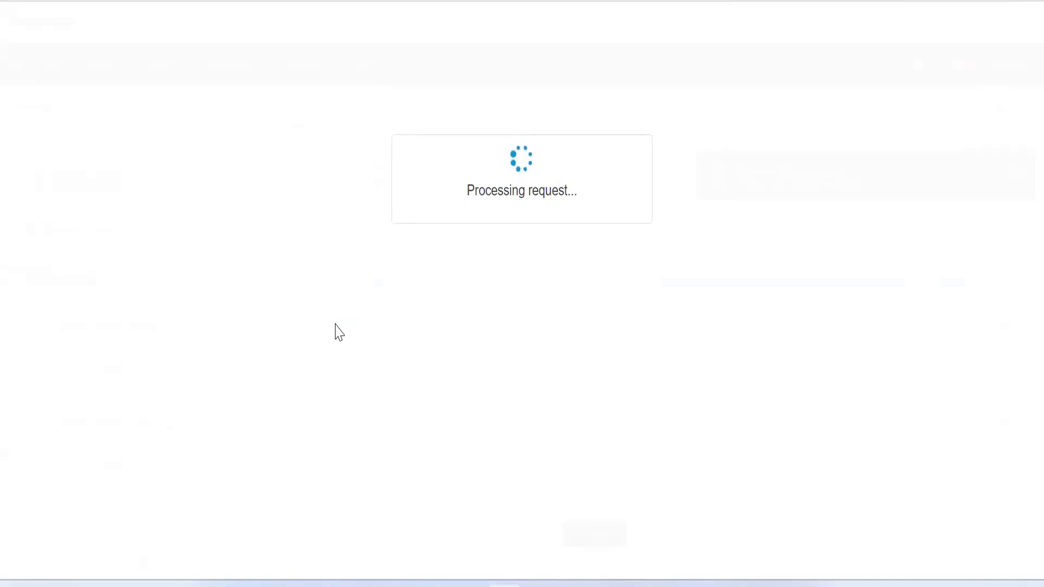
Switch to Task Manager, resize and maximize its window, and check the CPU load by process.
{"action": "key", "text": "ctrl+shift+Escape"}
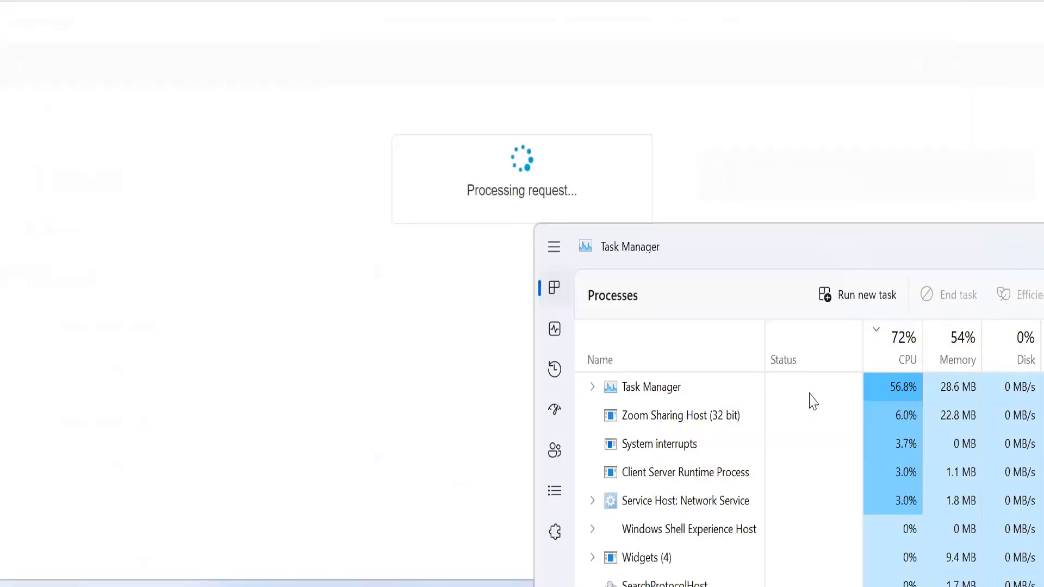
{"action": "left_click_drag", "start_coordinate": [683, 259], "coordinate": [955, 435]}
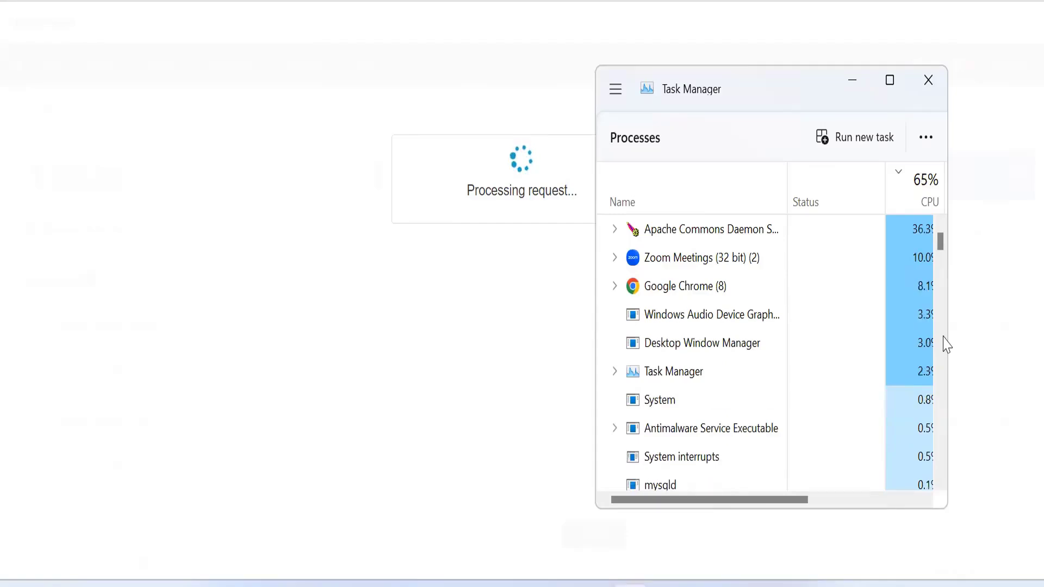
{"action": "left_click", "coordinate": [890, 80]}
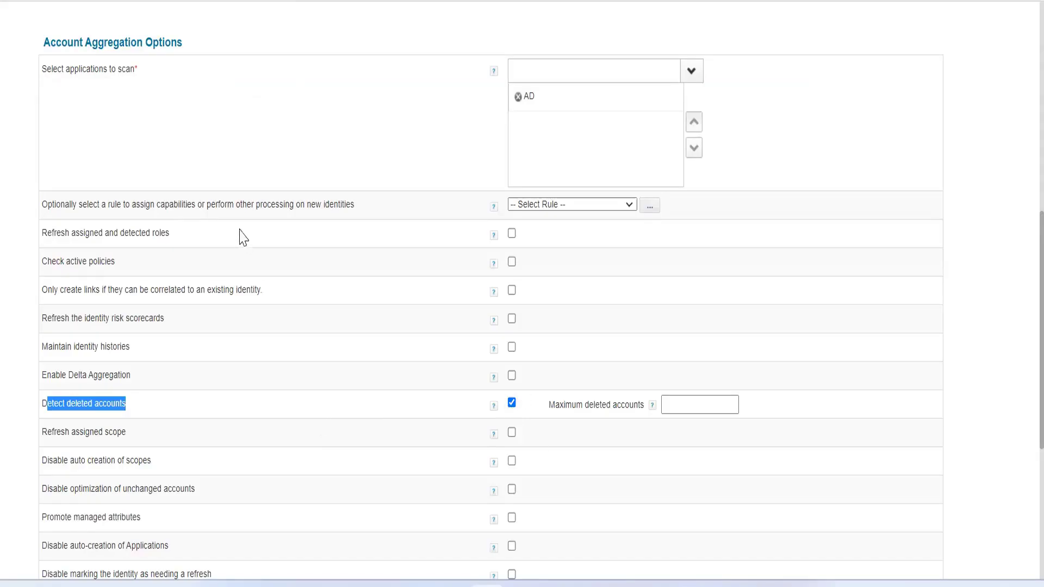
Leave the Active Directory Account Aggregation task for the home page and start a new user access request.
{"action": "scroll", "coordinate": [299, 204], "scroll_direction": "up", "scroll_amount": 10}
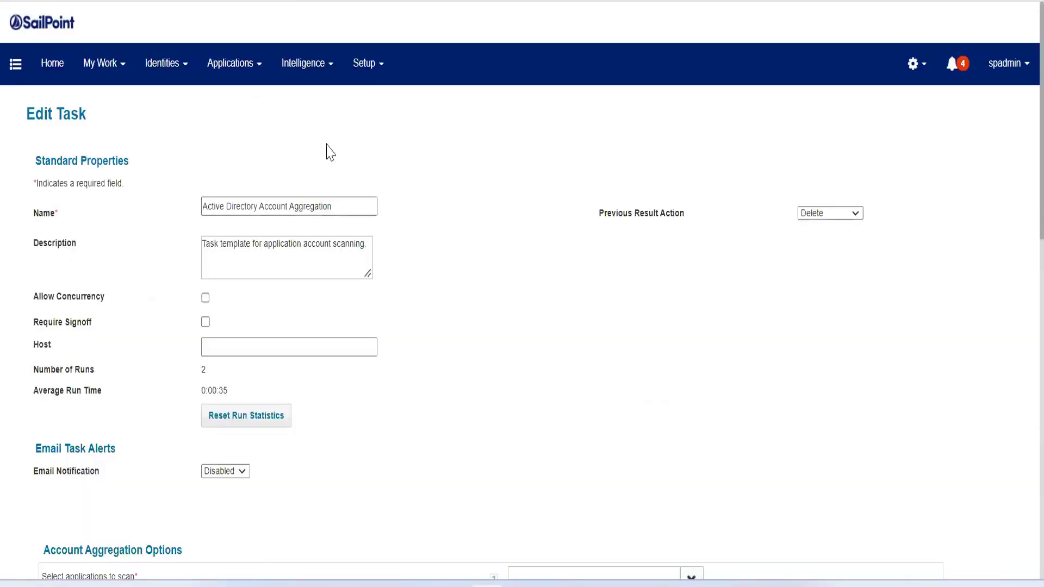
{"action": "left_click", "coordinate": [51, 72]}
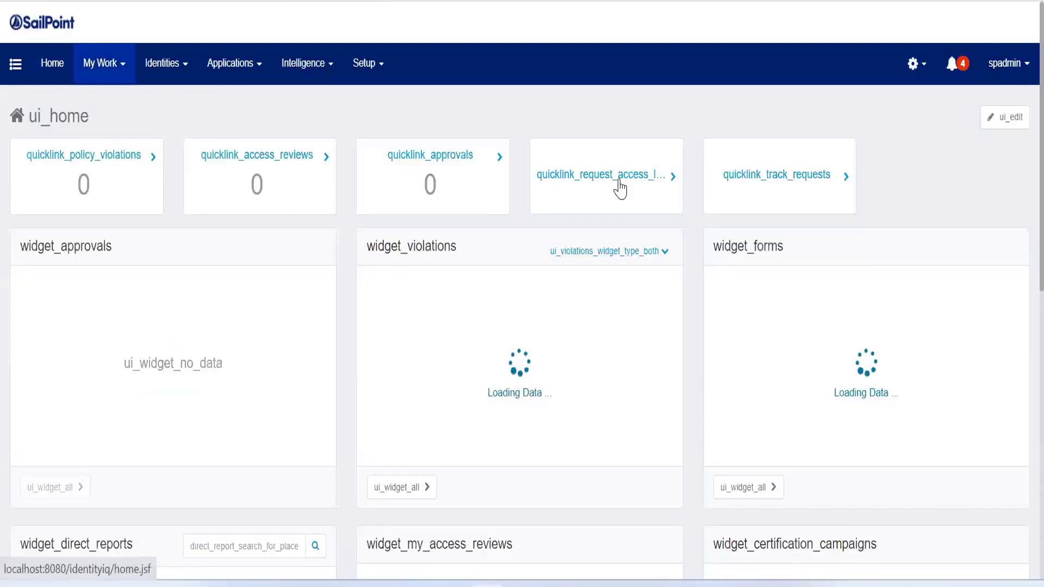
{"action": "left_click", "coordinate": [620, 189]}
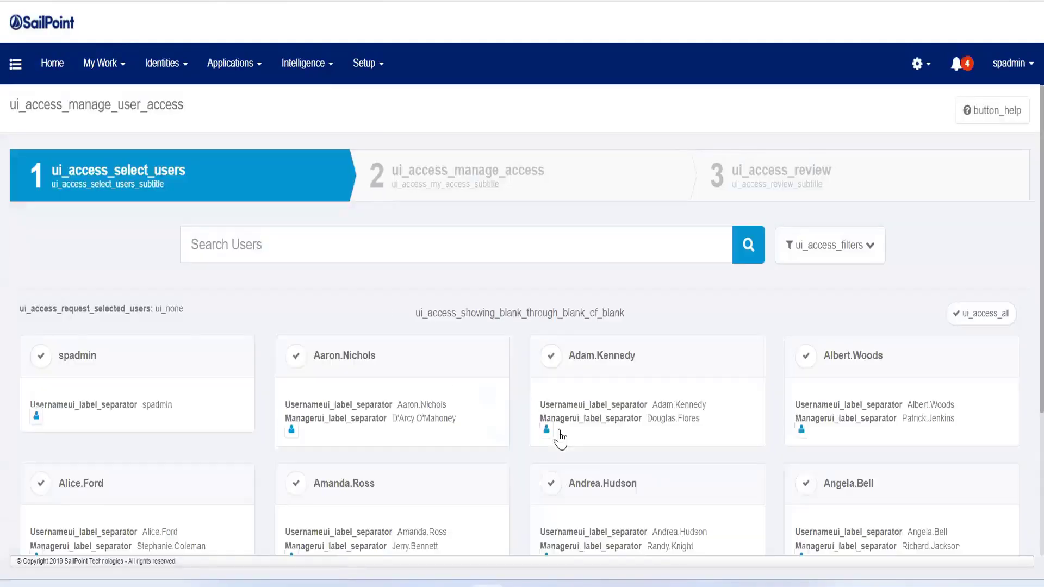
Select the first user on the fourth page of the user list and continue to Manage Access.
{"action": "scroll", "coordinate": [565, 429], "scroll_direction": "down", "scroll_amount": 5}
{"action": "left_click", "coordinate": [885, 528]}
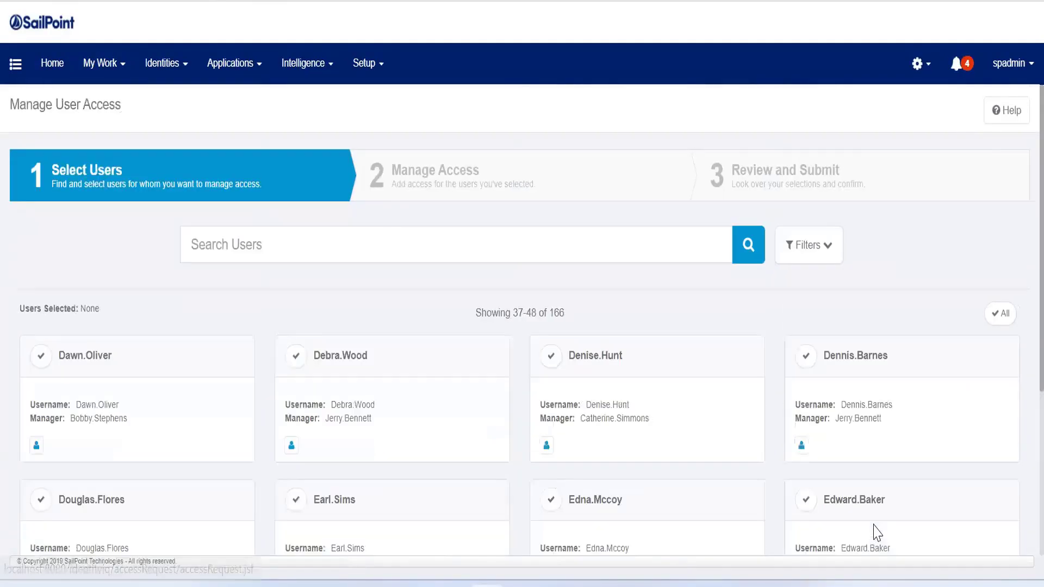
{"action": "scroll", "coordinate": [237, 405], "scroll_direction": "down", "scroll_amount": 1}
{"action": "scroll", "coordinate": [237, 405], "scroll_direction": "up", "scroll_amount": 1}
{"action": "left_click", "coordinate": [41, 356]}
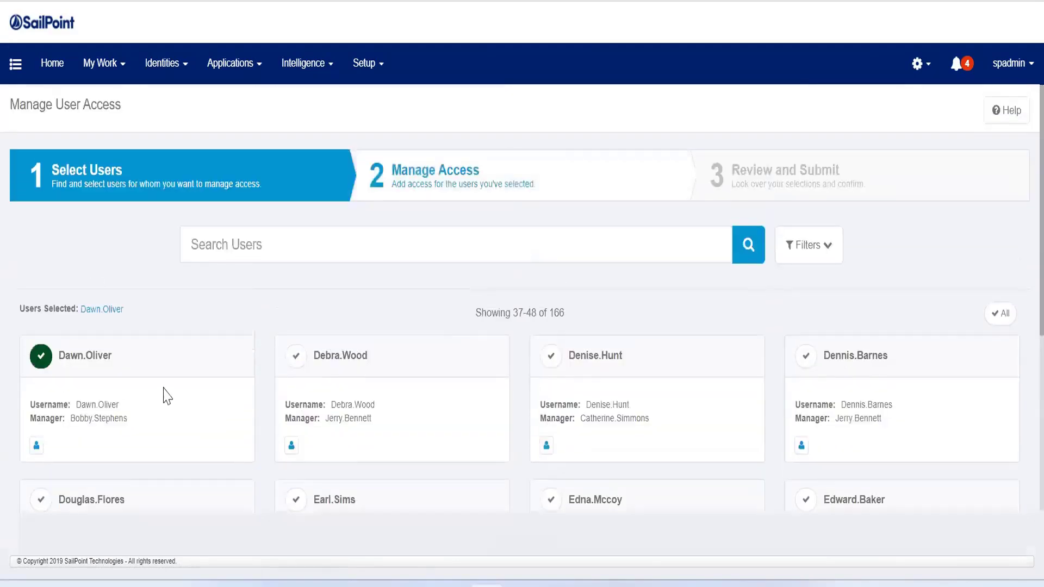
{"action": "scroll", "coordinate": [522, 473], "scroll_direction": "down", "scroll_amount": 5}
{"action": "left_click", "coordinate": [518, 537]}
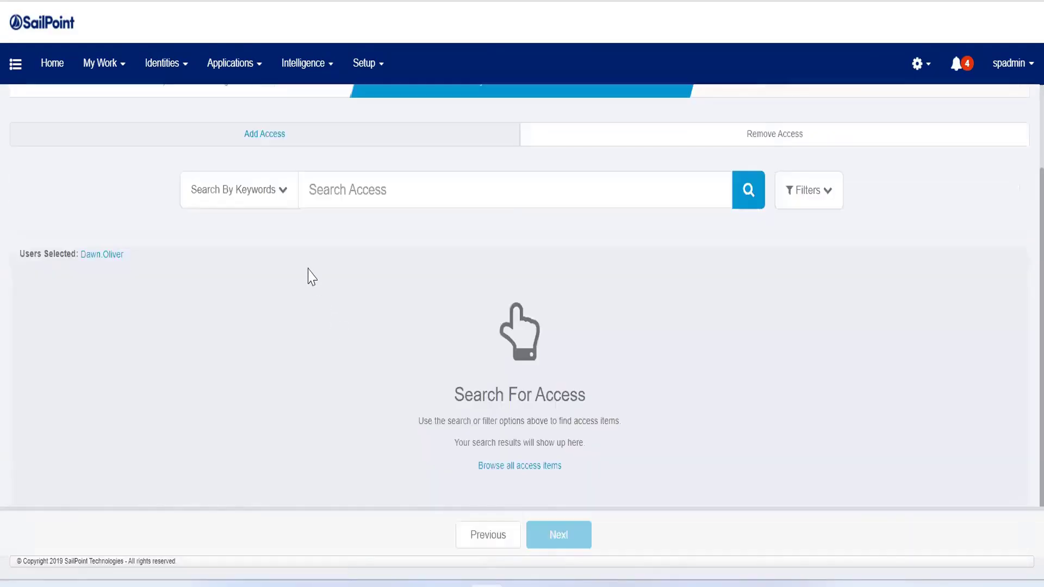
Search the access items for acc and add the Accounts Payable and Accounts Receivable roles to the request.
{"action": "left_click", "coordinate": [433, 198]}
{"action": "left_click", "coordinate": [424, 350]}
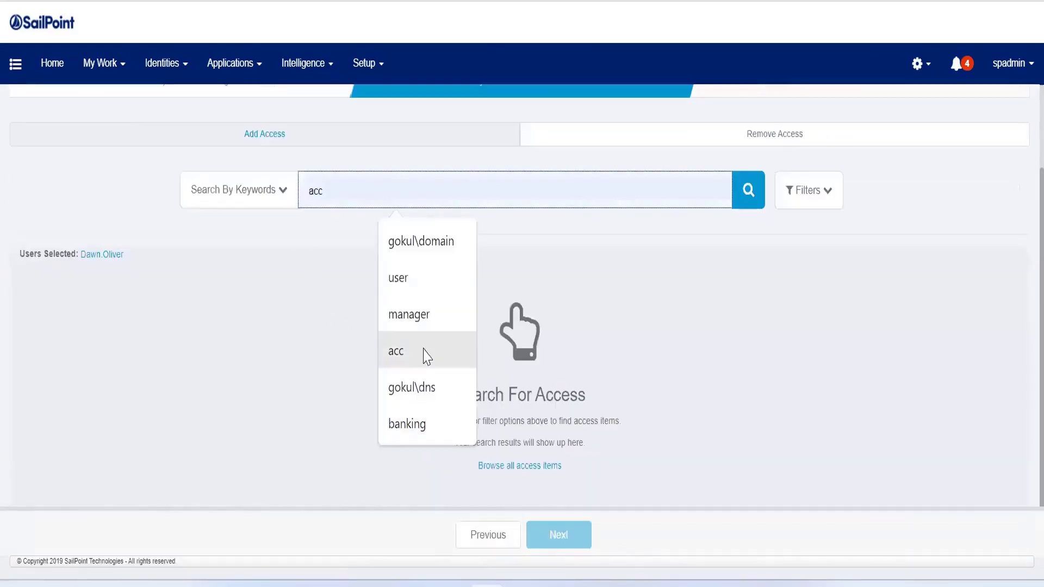
{"action": "left_click", "coordinate": [749, 190]}
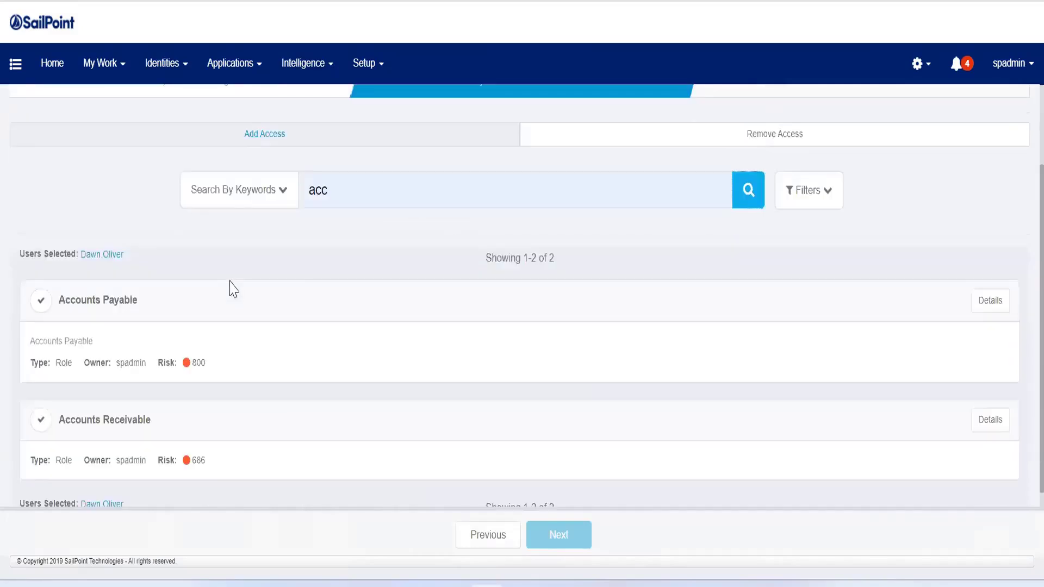
{"action": "scroll", "coordinate": [230, 281], "scroll_direction": "down", "scroll_amount": 1}
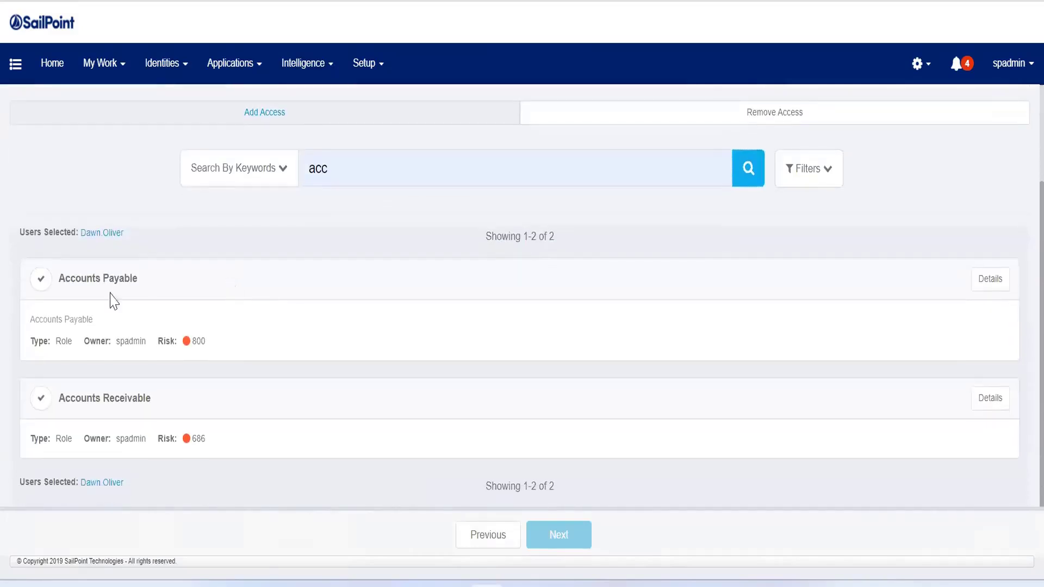
{"action": "left_click", "coordinate": [39, 283]}
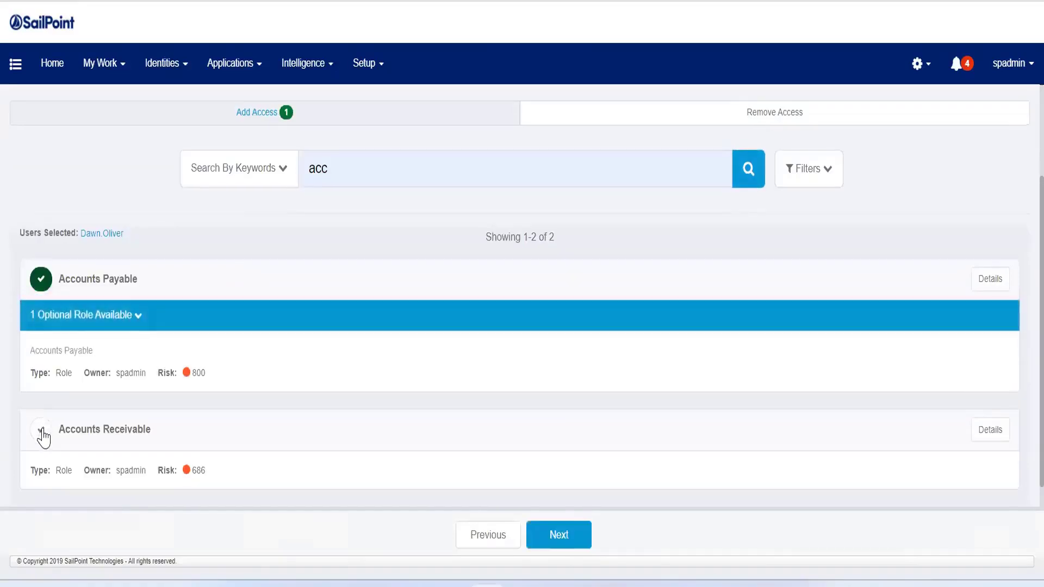
{"action": "left_click", "coordinate": [42, 433]}
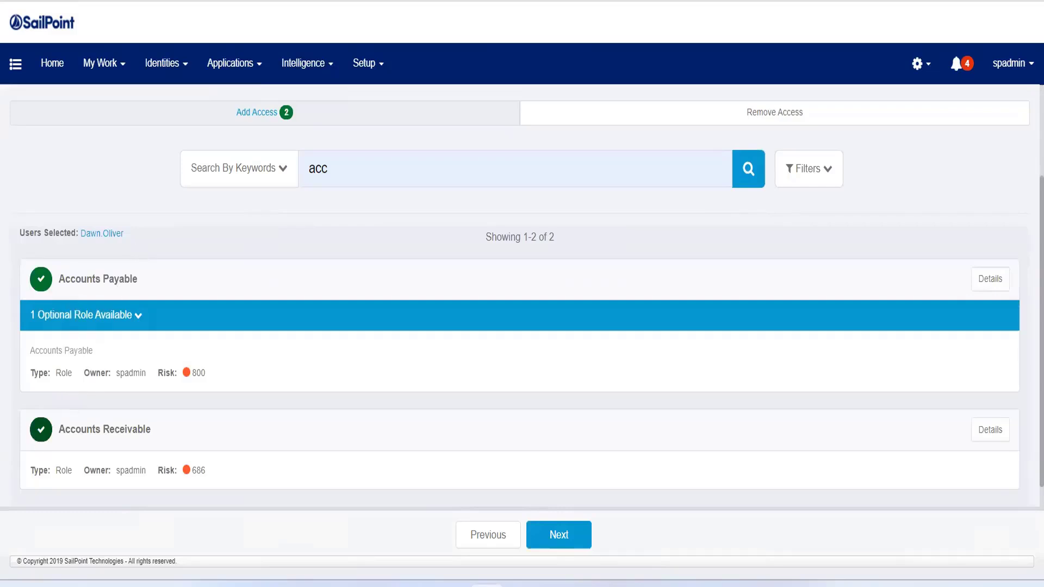
Open the Policies list while keeping the unsaved access request page open.
{"action": "left_click", "coordinate": [358, 76]}
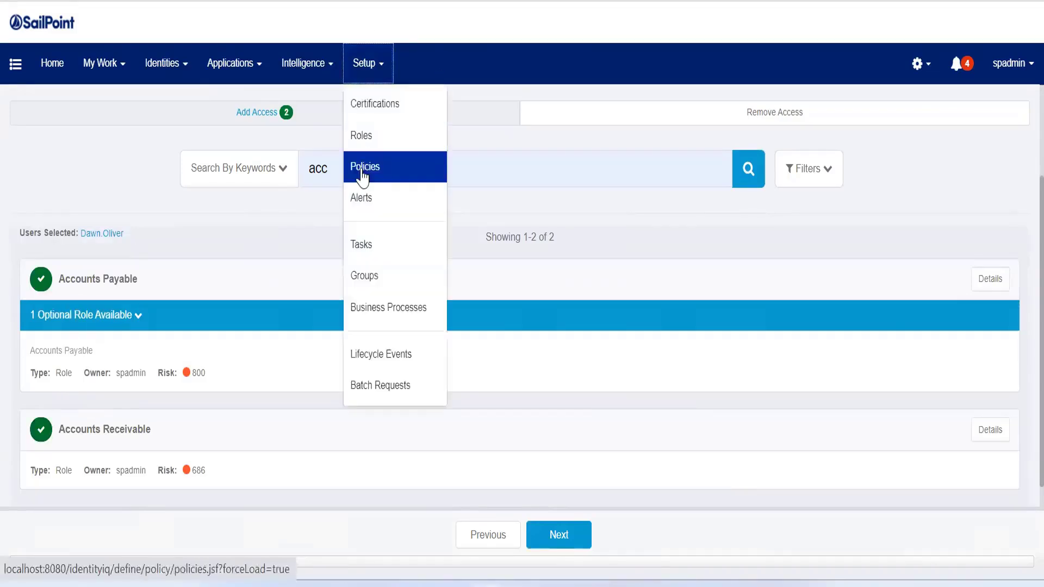
{"action": "left_click", "coordinate": [368, 152]}
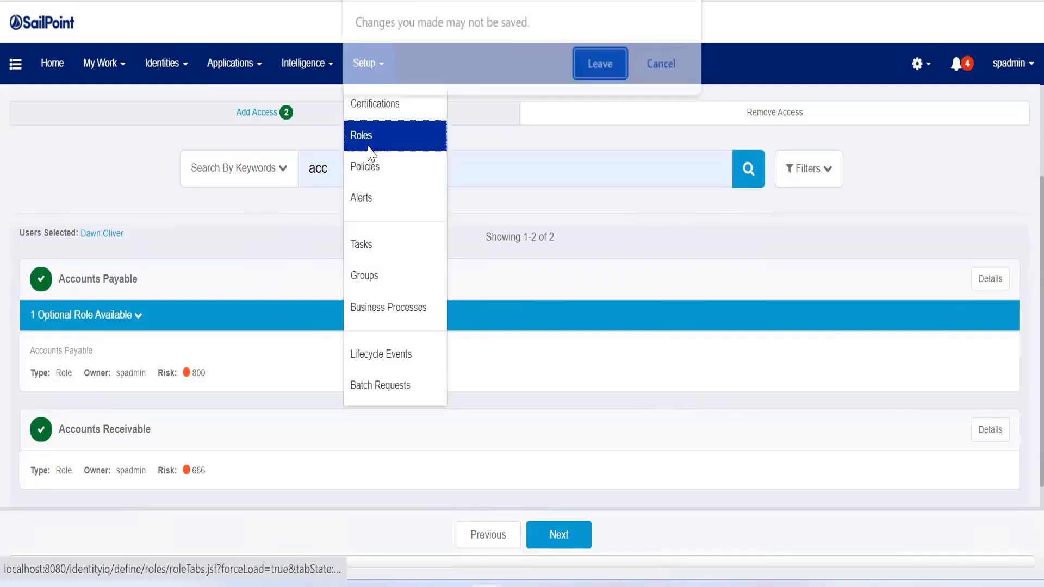
{"action": "left_click", "coordinate": [660, 64]}
{"action": "left_click", "coordinate": [376, 79]}
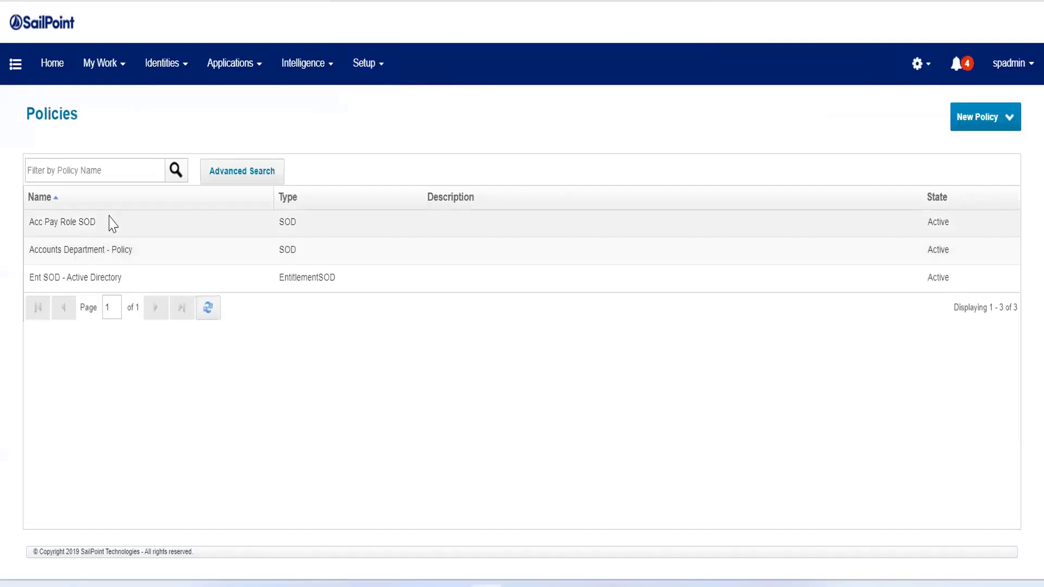
Open the Acc Pay Role SOD policy and examine the conflicting roles in Acc Pay Role SOD Rule 1.
{"action": "left_click", "coordinate": [113, 224]}
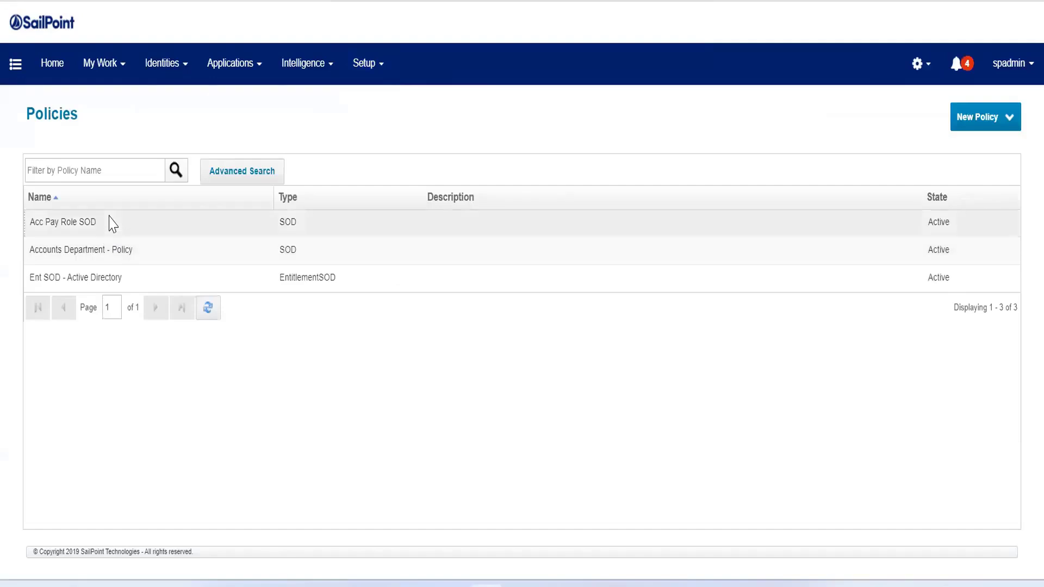
{"action": "left_click", "coordinate": [181, 237]}
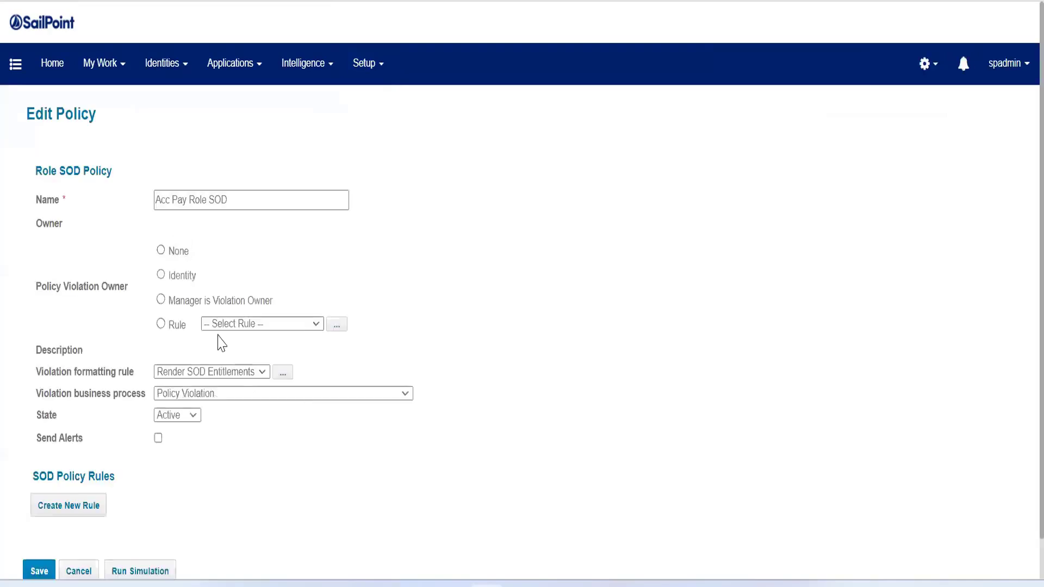
{"action": "scroll", "coordinate": [144, 405], "scroll_direction": "down", "scroll_amount": 5}
{"action": "left_click", "coordinate": [99, 437]}
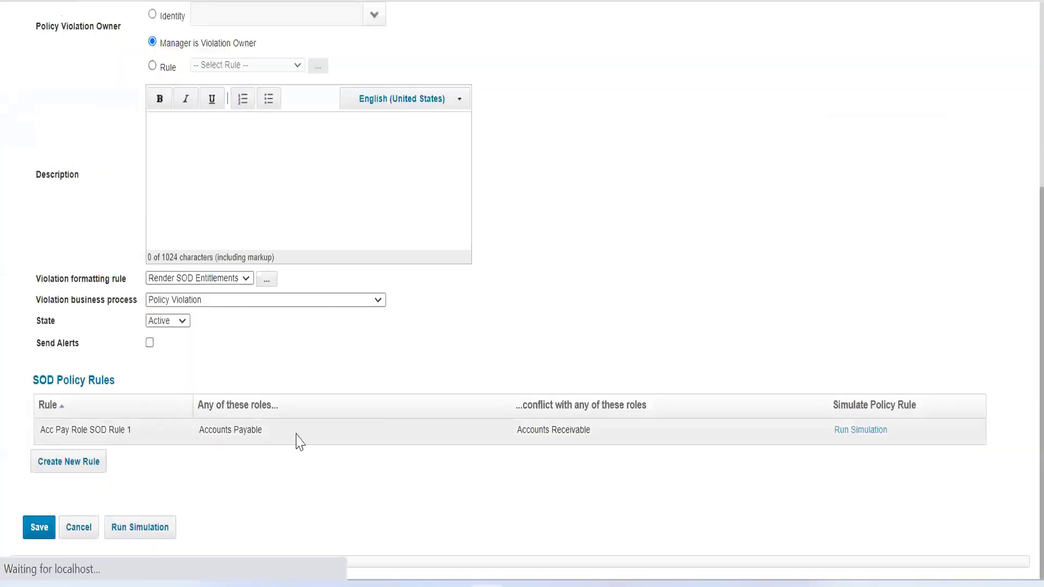
{"action": "scroll", "coordinate": [395, 330], "scroll_direction": "down", "scroll_amount": 2}
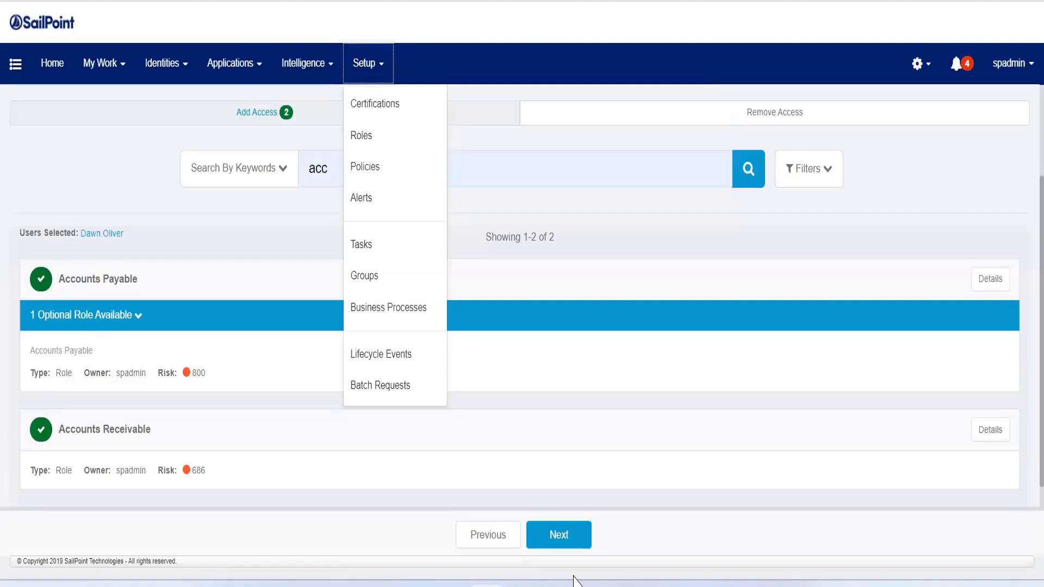
Review and submit the access request for the Accounts Payable and Accounts Receivable roles.
{"action": "left_click", "coordinate": [561, 534]}
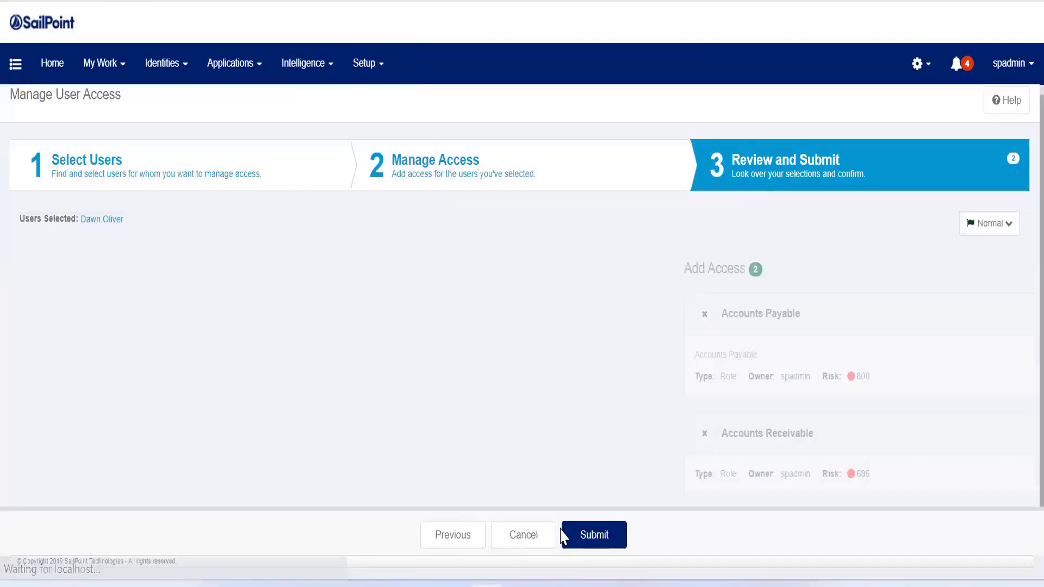
{"action": "left_click", "coordinate": [570, 531]}
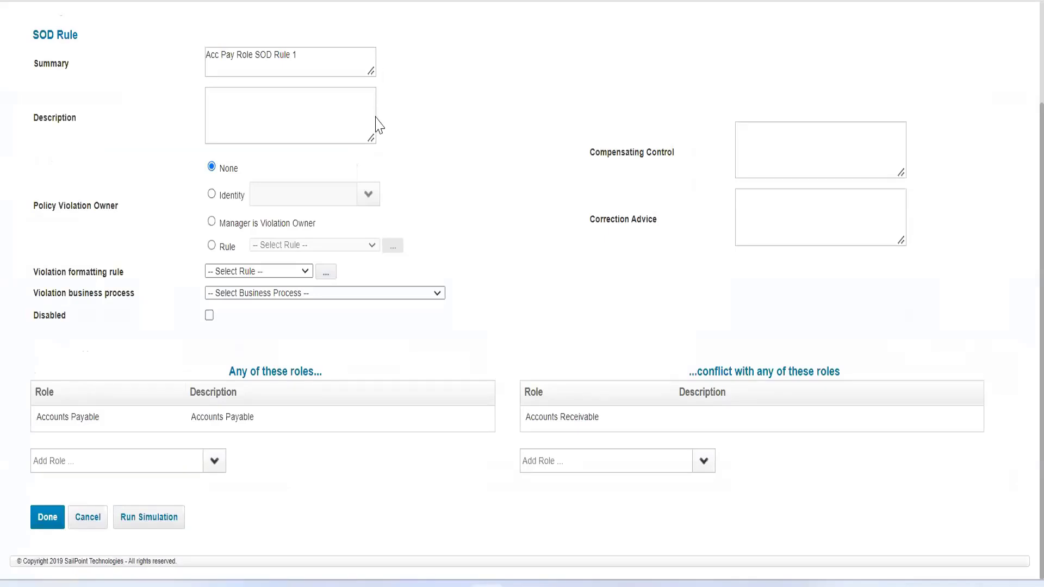
In the Object Browser, list the Workflow objects, filter them by lcm p and open LCM Provisioning.
{"action": "scroll", "coordinate": [245, 70], "scroll_direction": "up", "scroll_amount": 2}
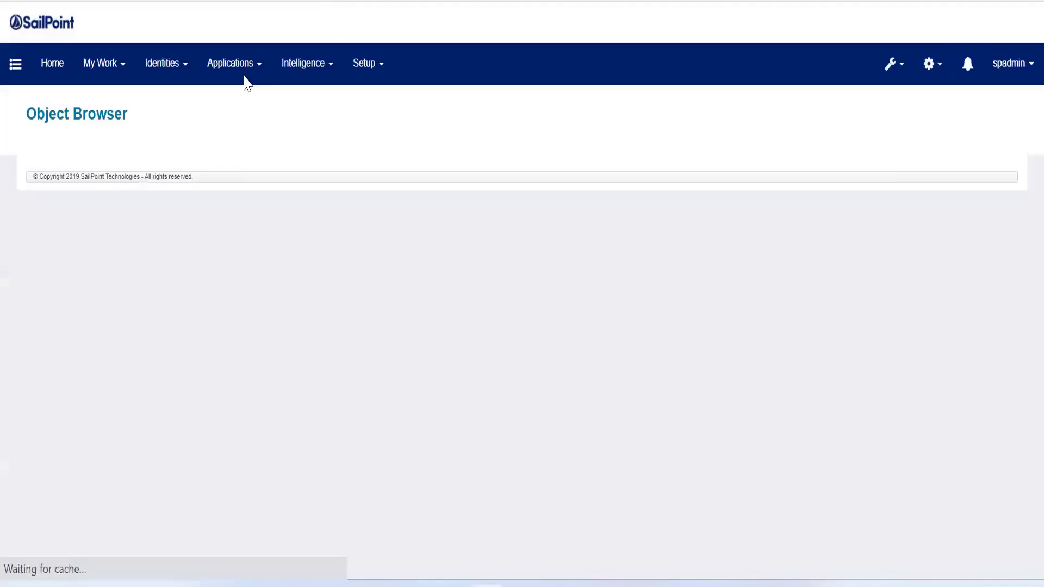
{"action": "left_click", "coordinate": [107, 194]}
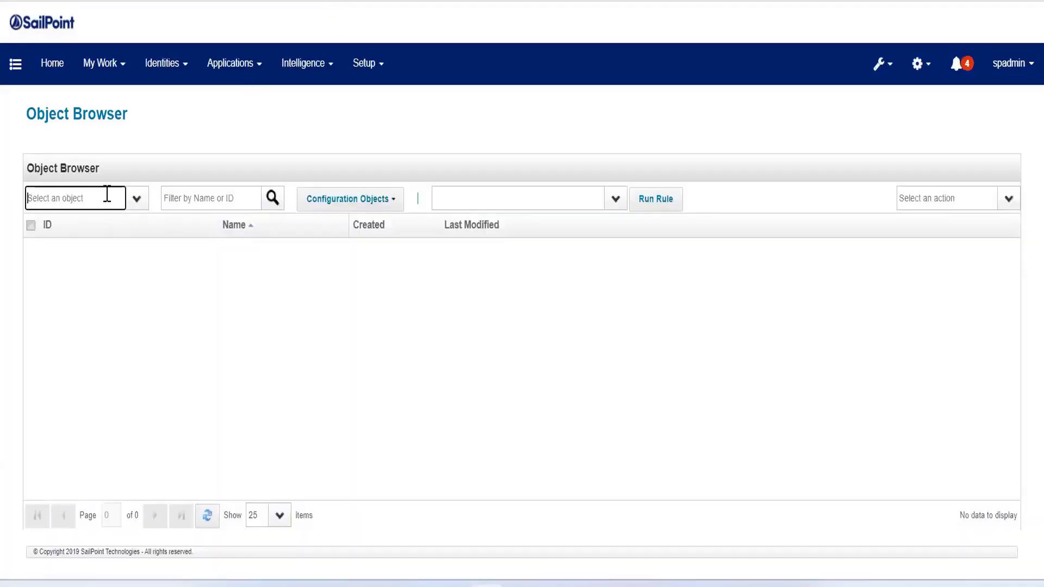
{"action": "type", "text": "workf"}
{"action": "key", "text": "Return"}
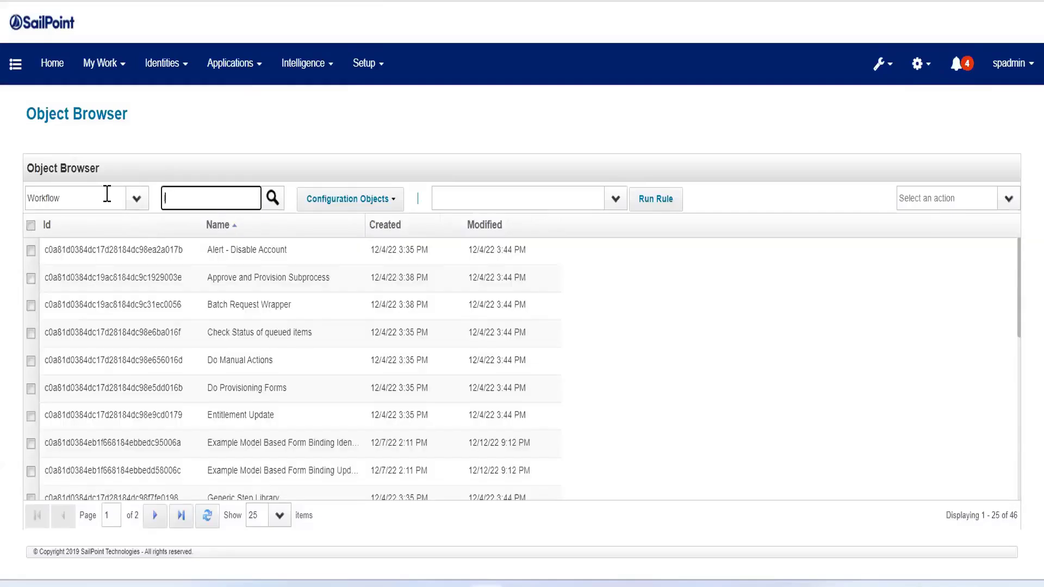
{"action": "type", "text": "lcm p"}
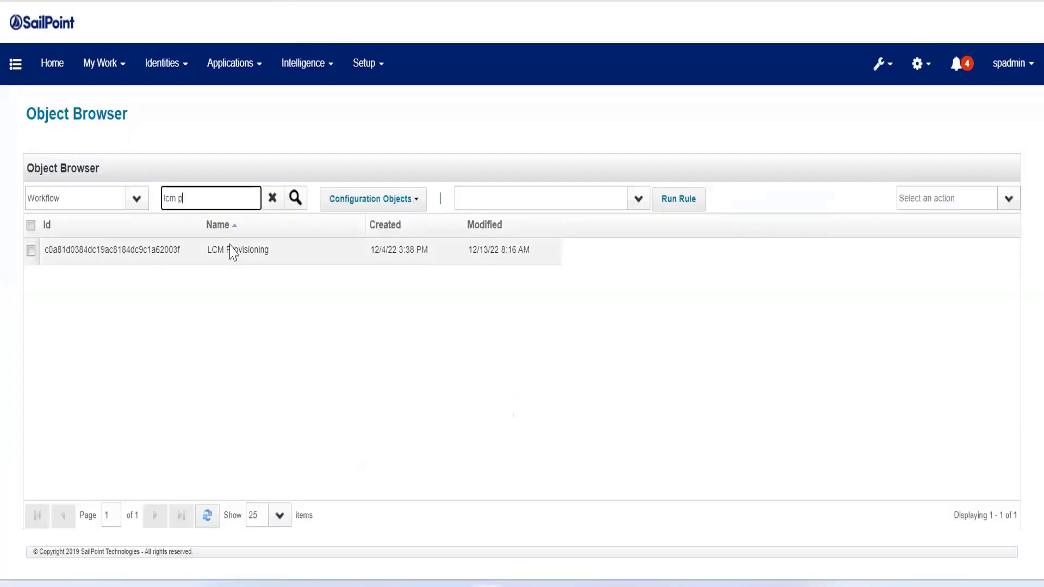
{"action": "left_click", "coordinate": [232, 250]}
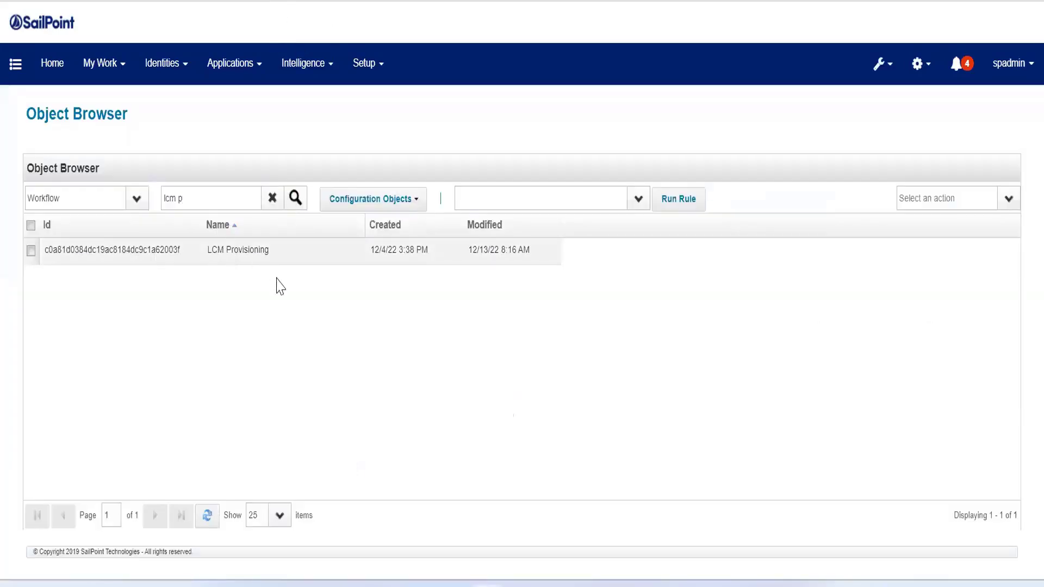
Find the policyScheme variable in the LCM Provisioning workflow XML by searching for PolicySc.
{"action": "scroll", "coordinate": [276, 323], "scroll_direction": "down", "scroll_amount": 8}
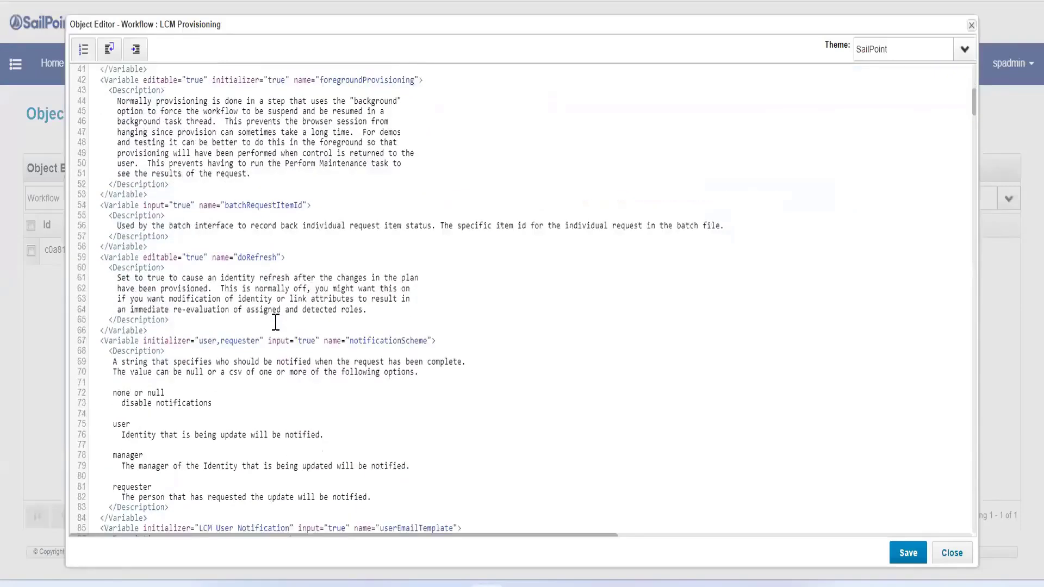
{"action": "scroll", "coordinate": [275, 322], "scroll_direction": "down", "scroll_amount": 4}
{"action": "key", "text": "ctrl+f"}
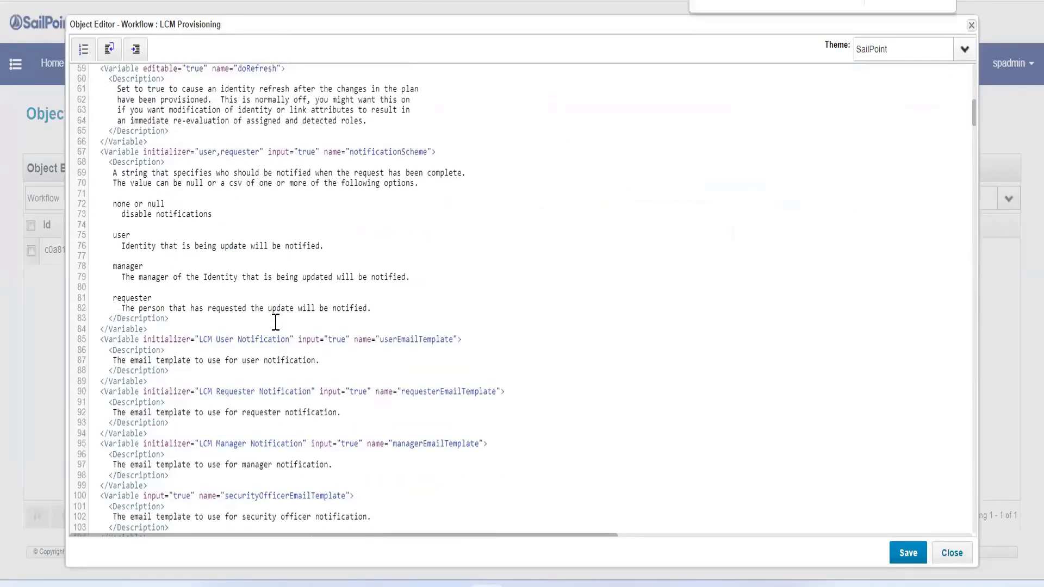
{"action": "type", "text": "PolicySc"}
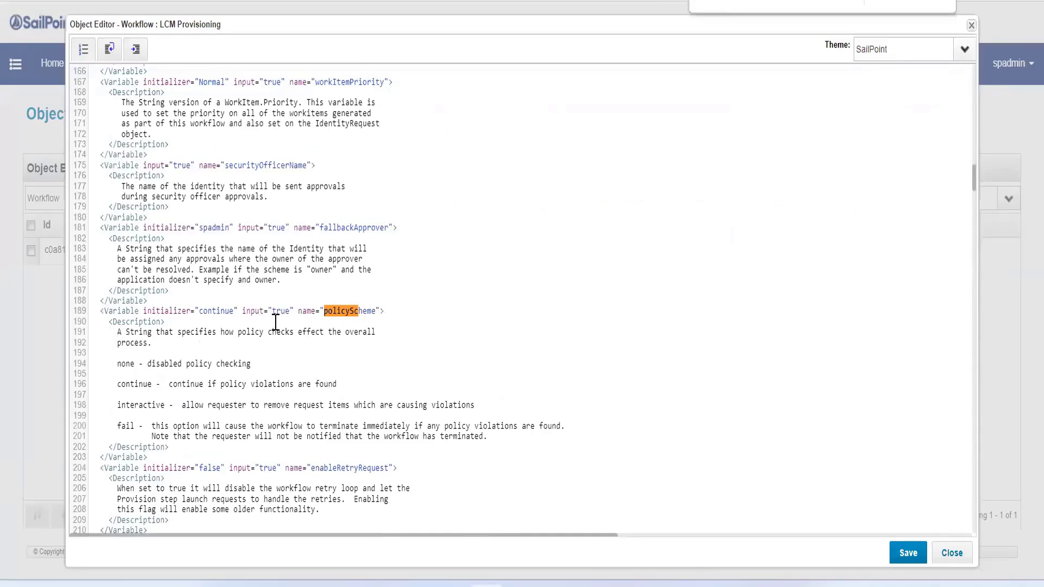
Examine the policyScheme description in the workflow XML, focusing on the none and continue options.
{"action": "scroll", "coordinate": [140, 255], "scroll_direction": "down", "scroll_amount": 2}
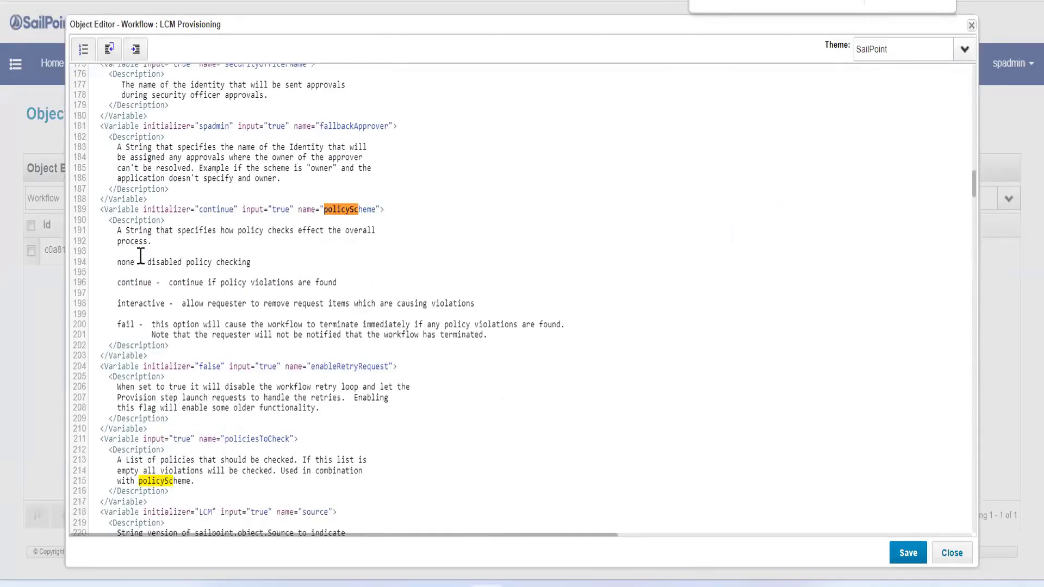
{"action": "double_click", "coordinate": [125, 262]}
{"action": "left_click", "coordinate": [131, 282]}
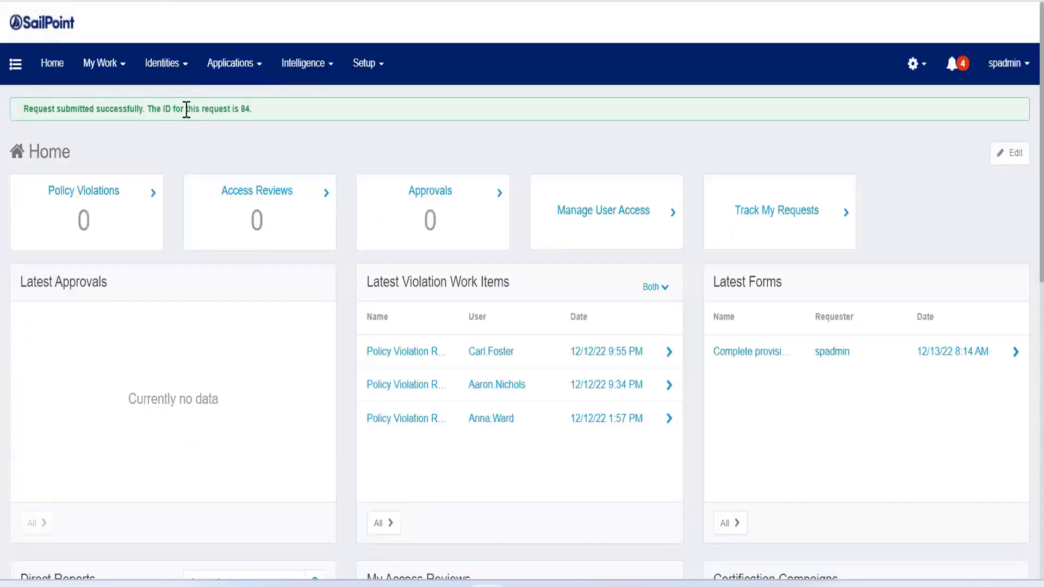
Open the details of the latest access request and view its detected policy violations.
{"action": "left_click", "coordinate": [124, 79]}
{"action": "left_click", "coordinate": [135, 140]}
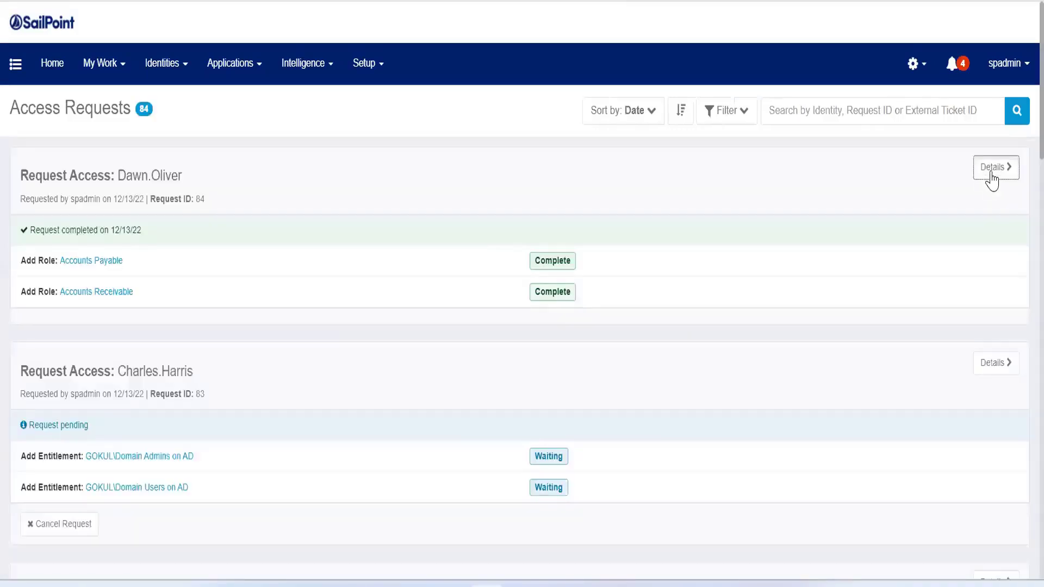
{"action": "left_click", "coordinate": [991, 173]}
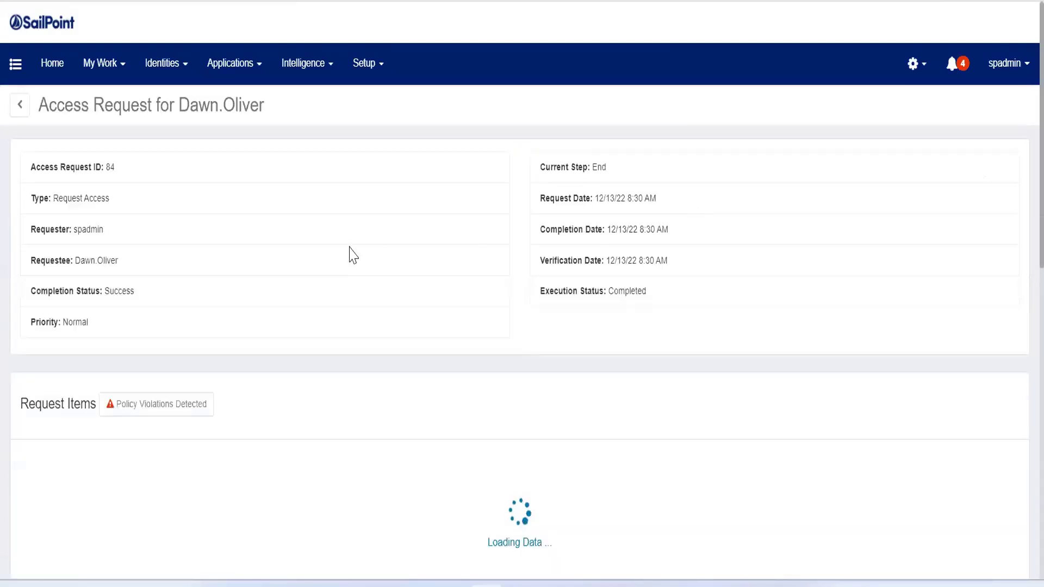
{"action": "scroll", "coordinate": [129, 325], "scroll_direction": "down", "scroll_amount": 2}
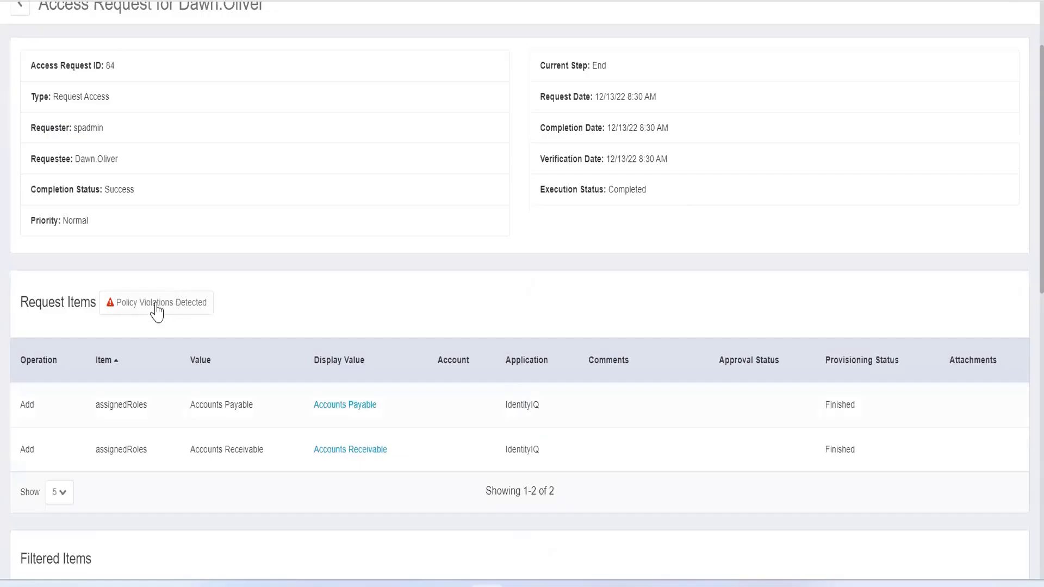
{"action": "left_click", "coordinate": [156, 308]}
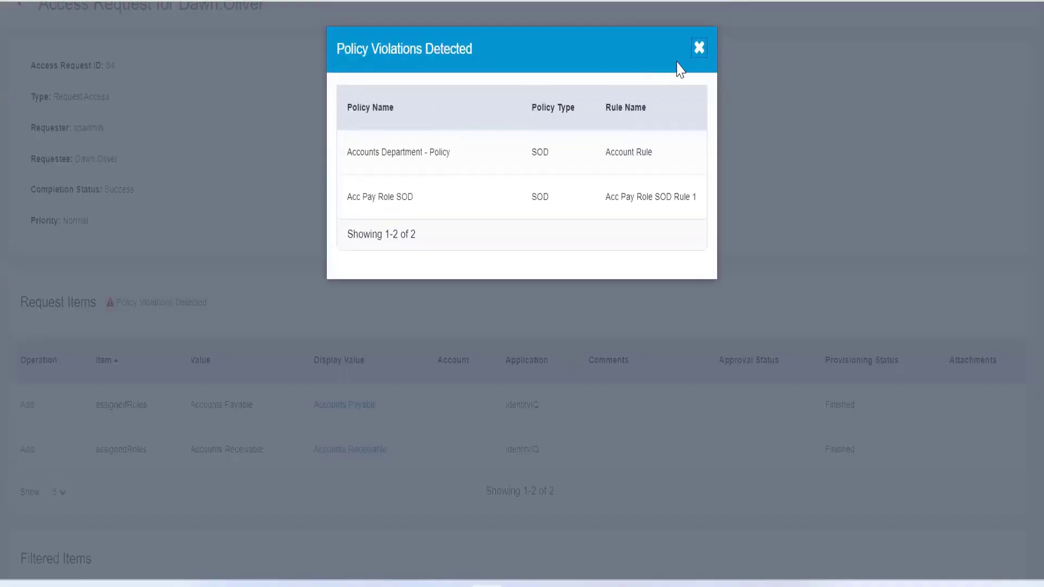
{"action": "left_click", "coordinate": [698, 49]}
Check the provisioning status of the Accounts Payable and Accounts Receivable items in the access request.
{"action": "scroll", "coordinate": [229, 290], "scroll_direction": "down", "scroll_amount": 2}
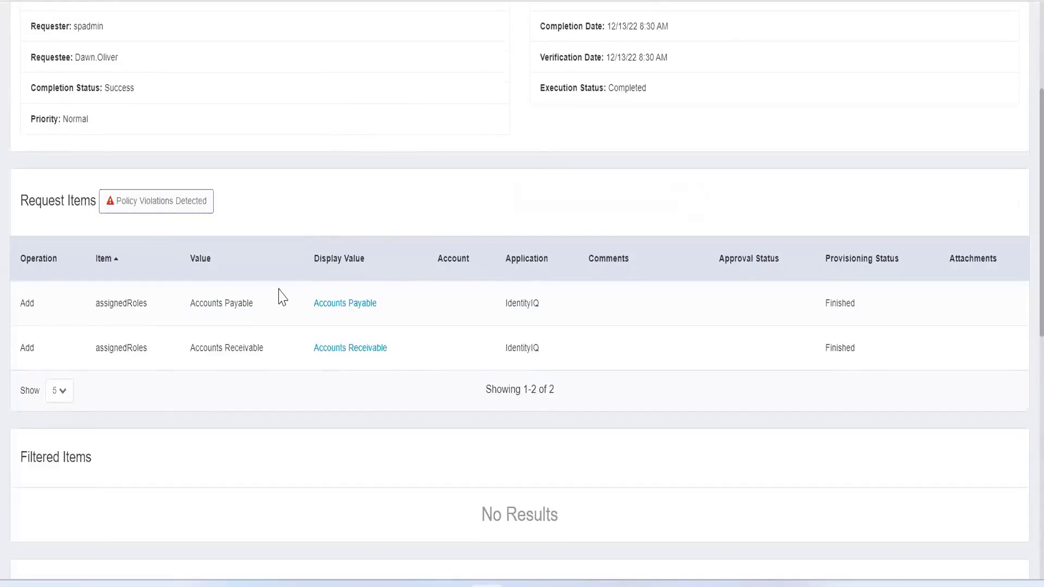
{"action": "scroll", "coordinate": [281, 297], "scroll_direction": "up", "scroll_amount": 4}
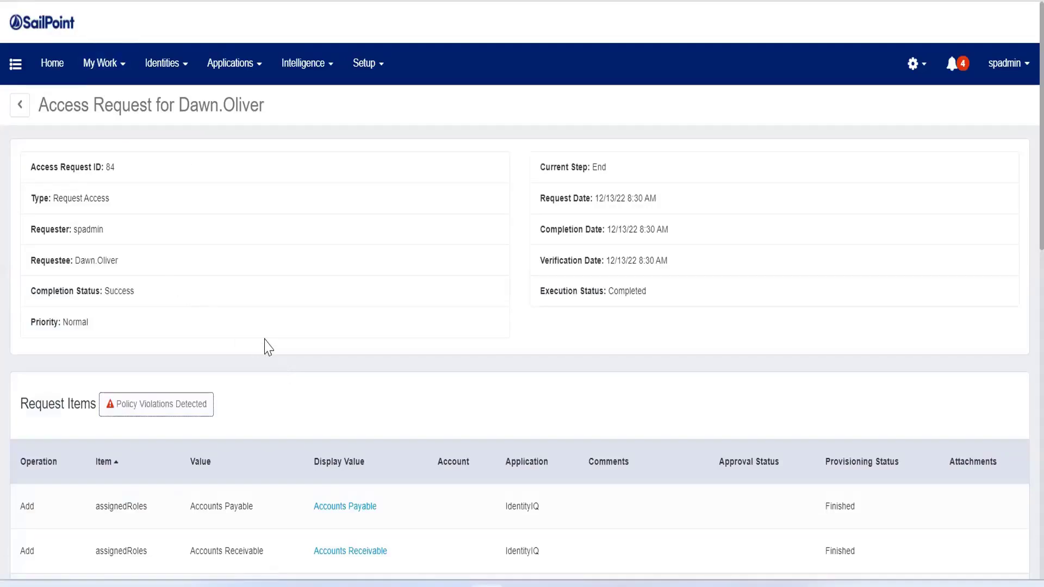
{"action": "scroll", "coordinate": [296, 331], "scroll_direction": "down", "scroll_amount": 2}
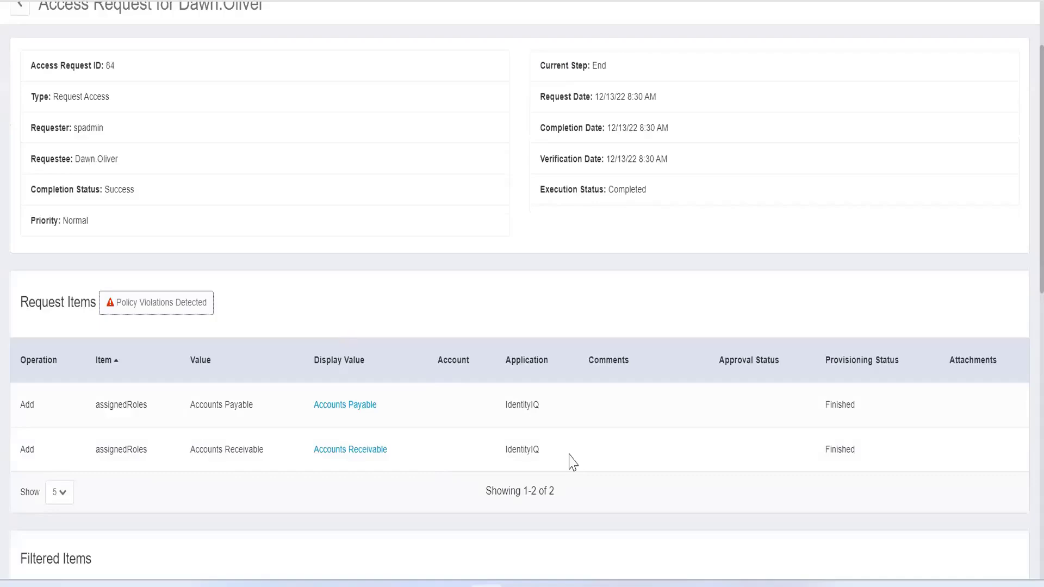
{"action": "left_click", "coordinate": [847, 406]}
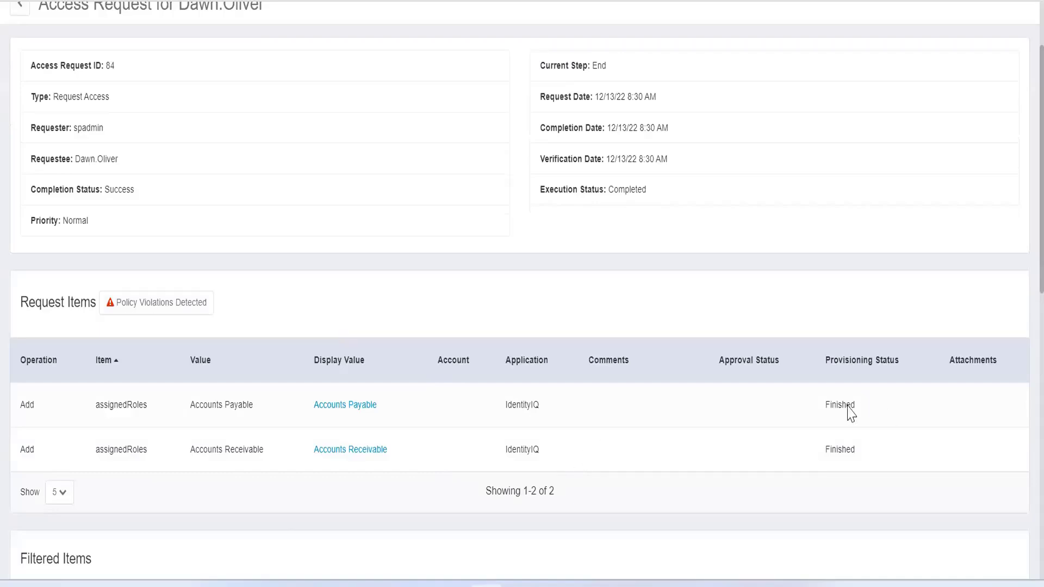
{"action": "left_click_drag", "start_coordinate": [855, 406], "coordinate": [826, 405]}
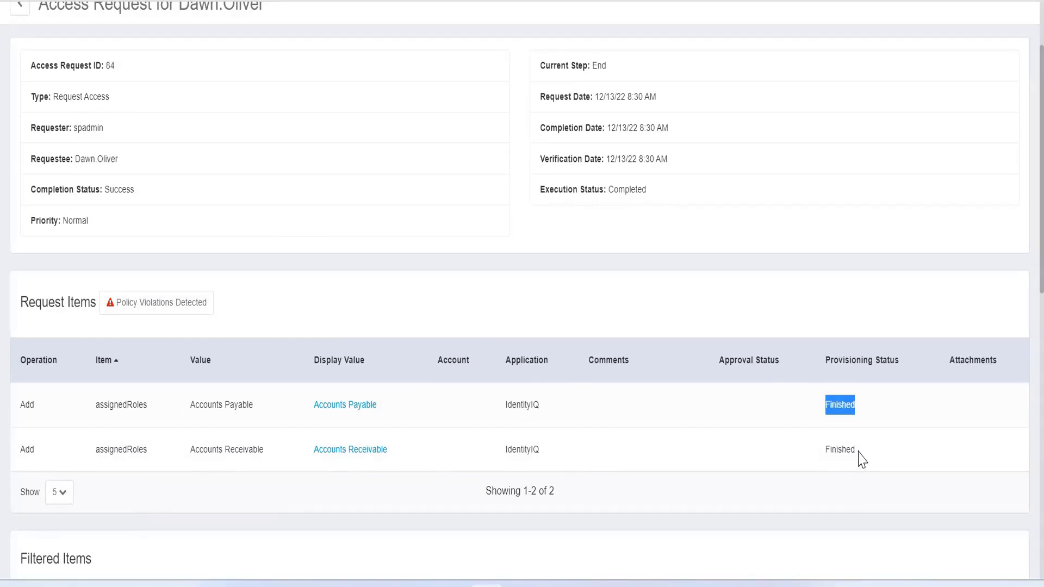
{"action": "left_click_drag", "start_coordinate": [857, 451], "coordinate": [825, 449]}
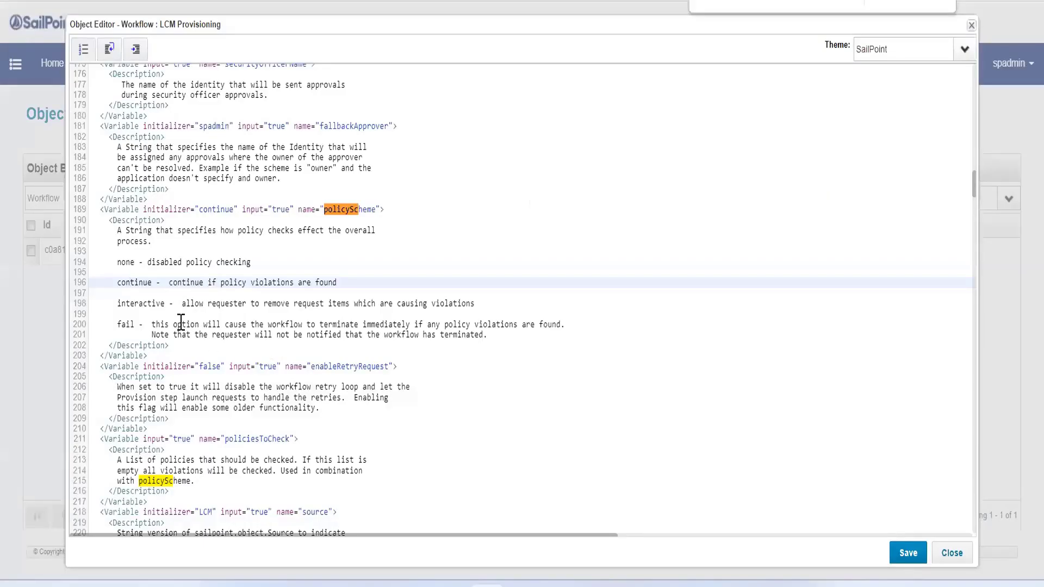
Set the policyScheme variable's initializer to interactive in the LCM Provisioning workflow and save it.
{"action": "double_click", "coordinate": [146, 303]}
{"action": "key", "text": "ctrl+c"}
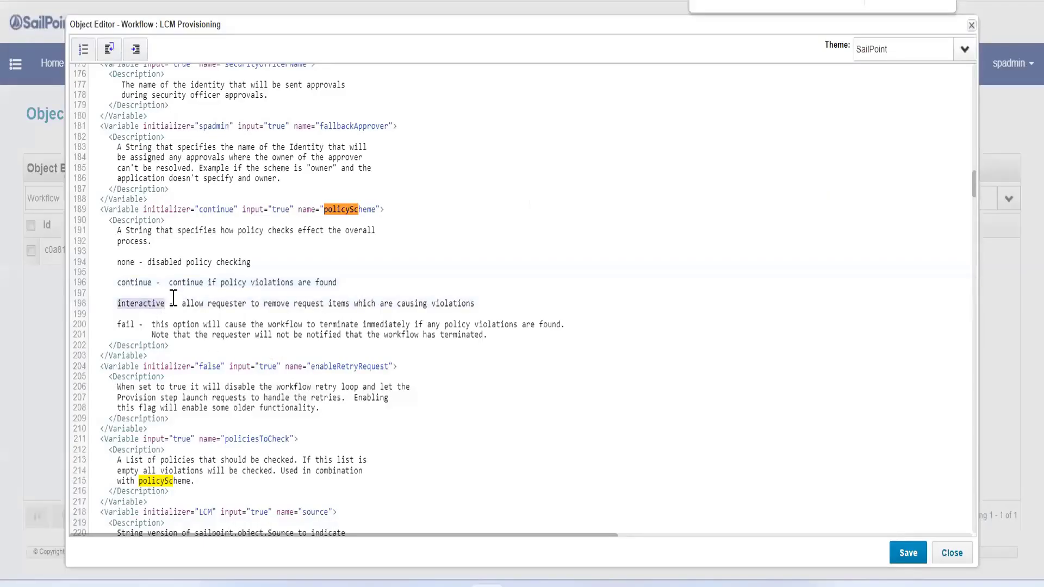
{"action": "double_click", "coordinate": [217, 210]}
{"action": "key", "text": "ctrl+v"}
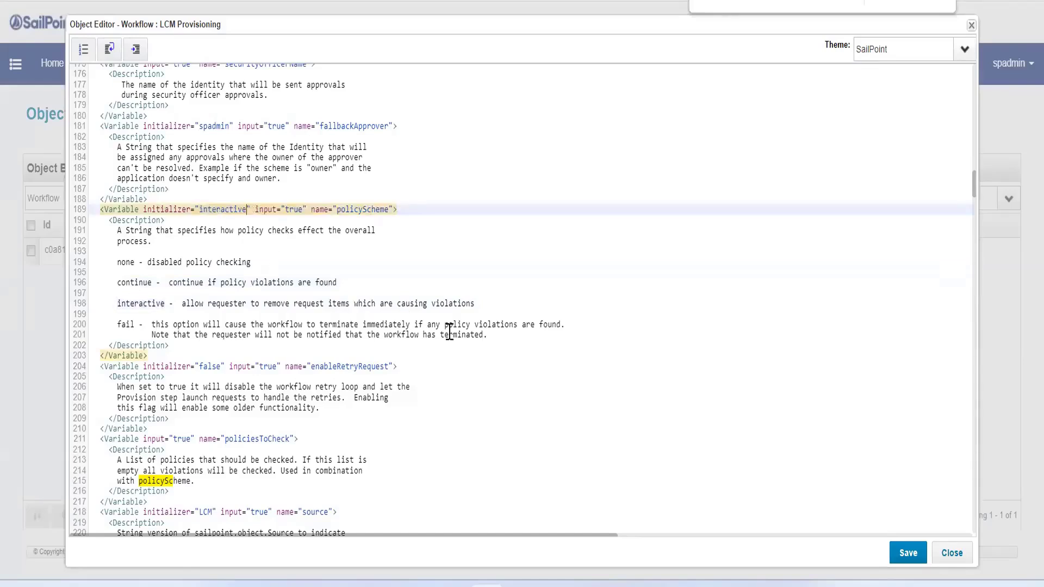
{"action": "left_click", "coordinate": [904, 553]}
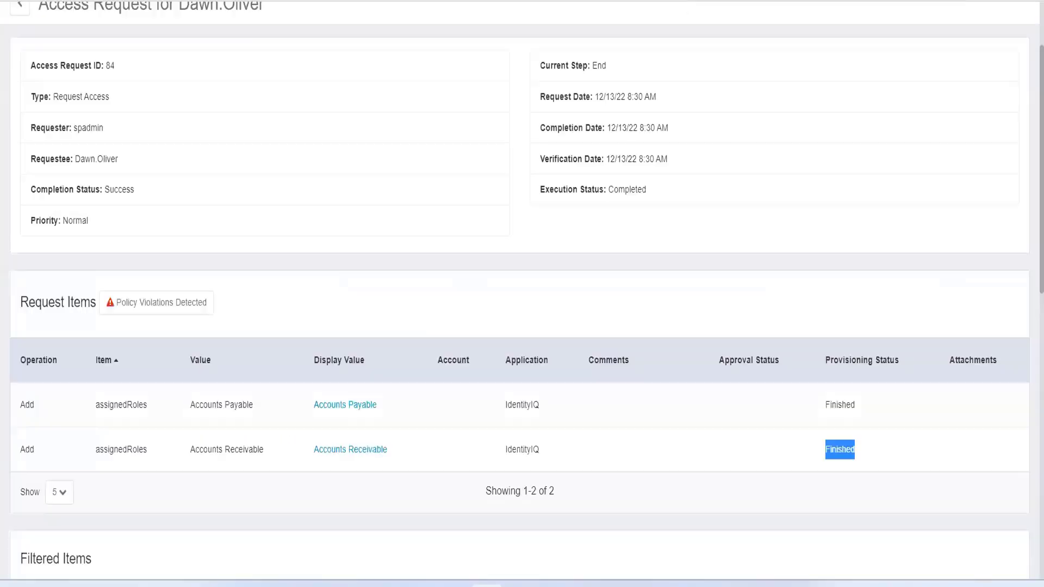
Start a new Manage User Access request for the first user on the third page of the user list.
{"action": "scroll", "coordinate": [33, 142], "scroll_direction": "up", "scroll_amount": 2}
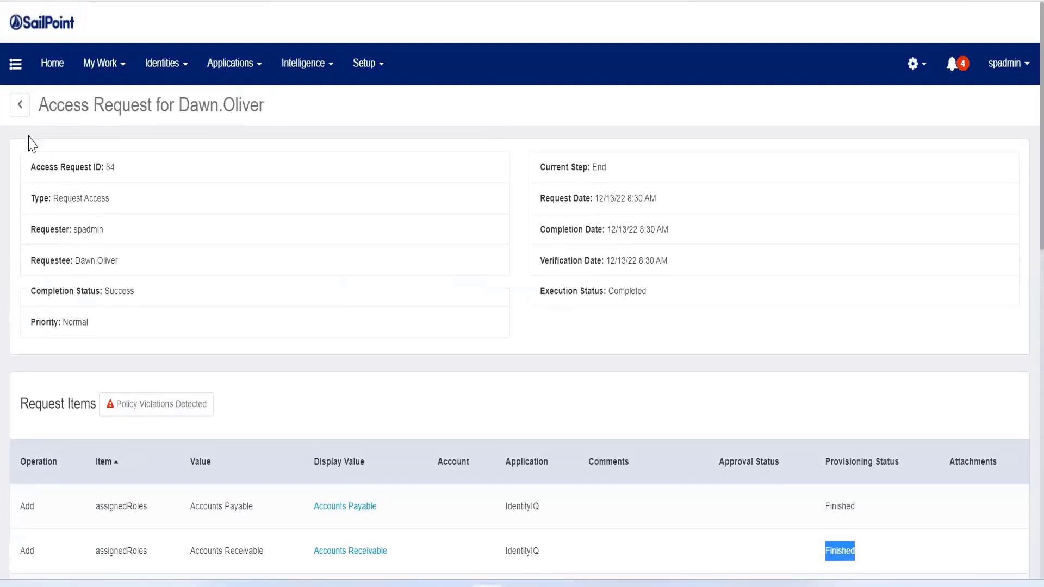
{"action": "left_click", "coordinate": [15, 64]}
{"action": "left_click", "coordinate": [35, 146]}
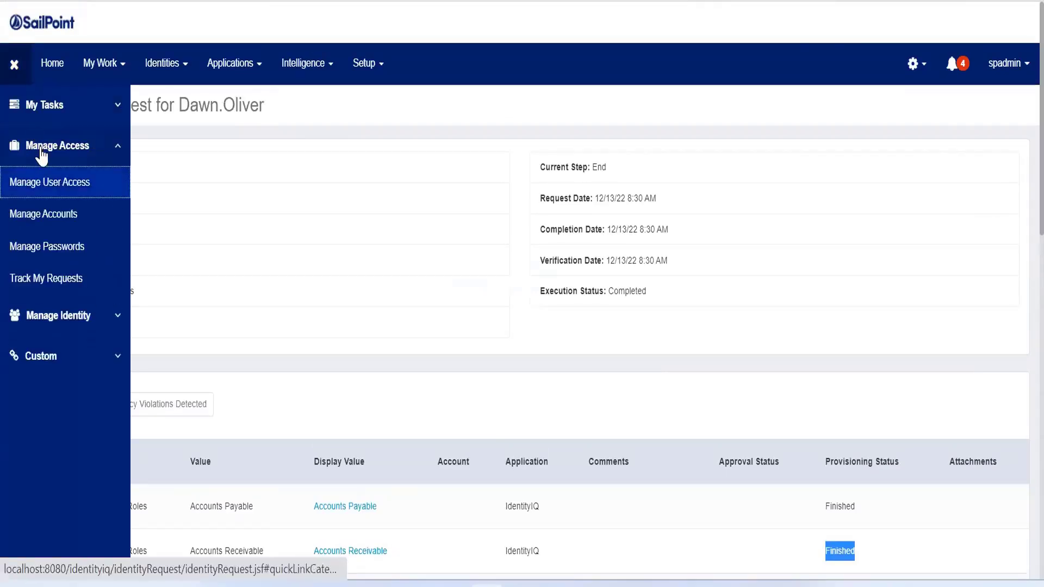
{"action": "left_click", "coordinate": [61, 189]}
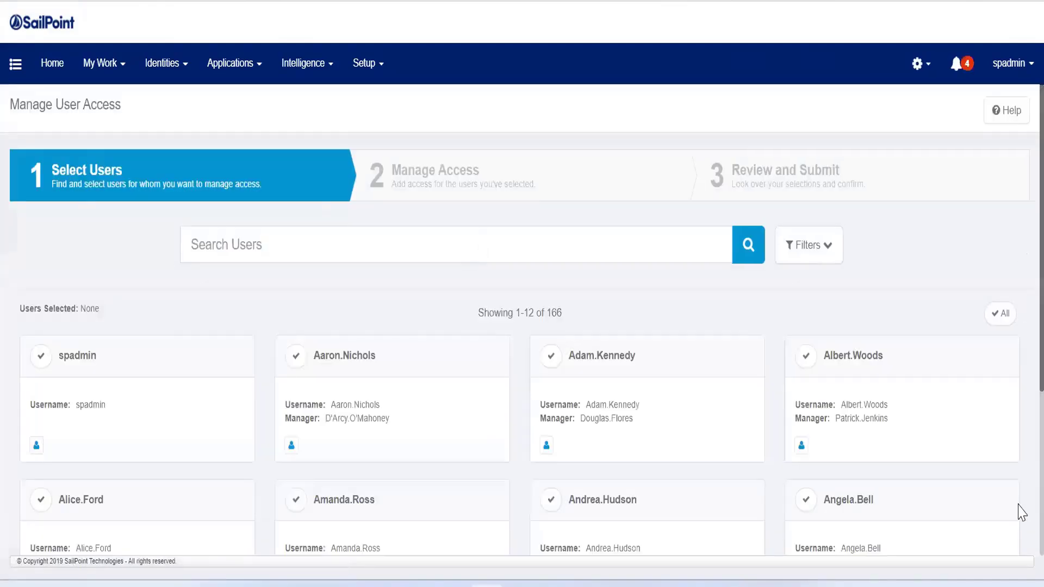
{"action": "scroll", "coordinate": [1027, 510], "scroll_direction": "down", "scroll_amount": 5}
{"action": "left_click", "coordinate": [868, 525]}
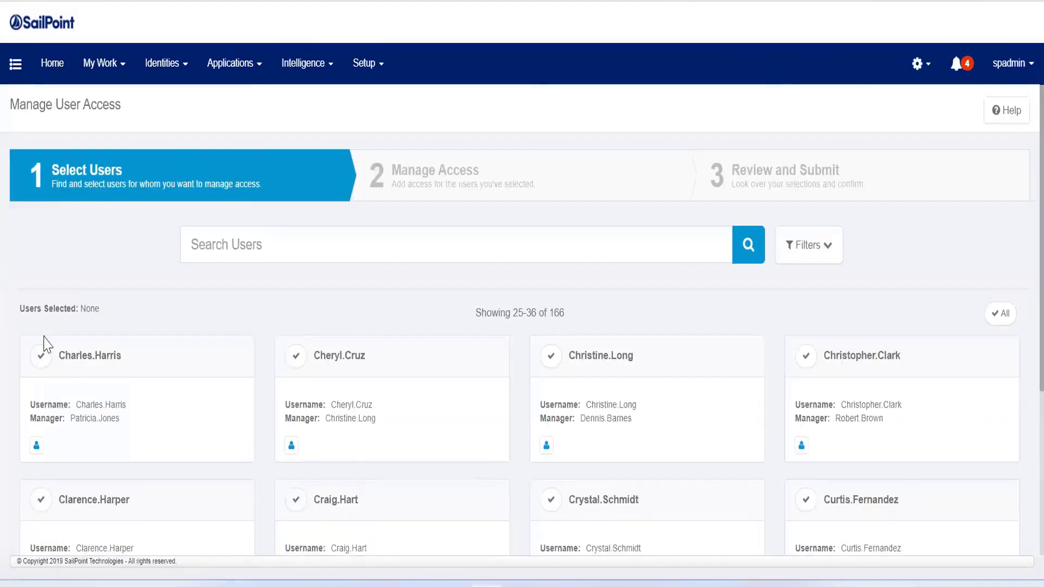
{"action": "left_click", "coordinate": [41, 356]}
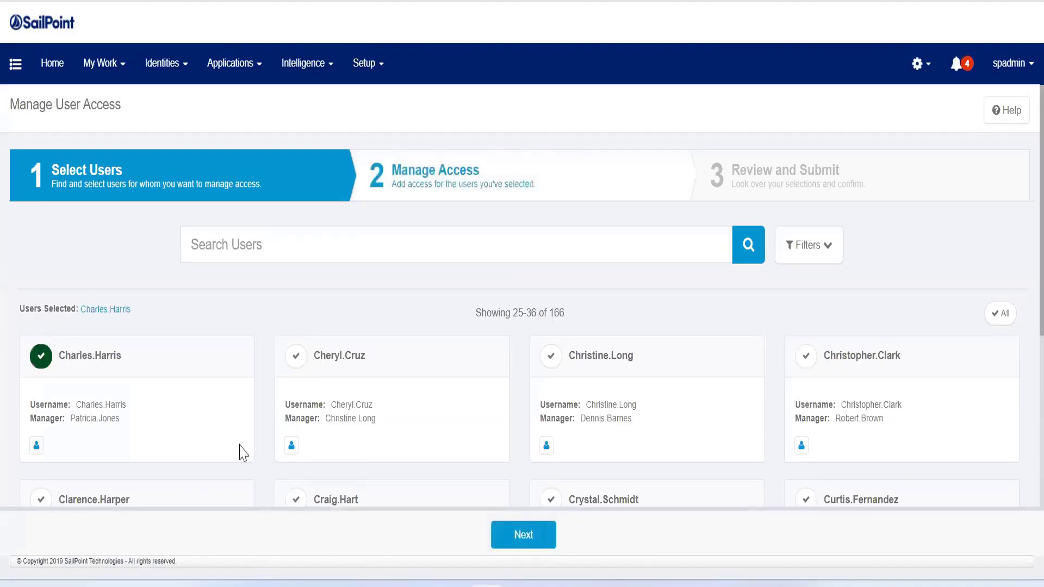
{"action": "left_click", "coordinate": [515, 537]}
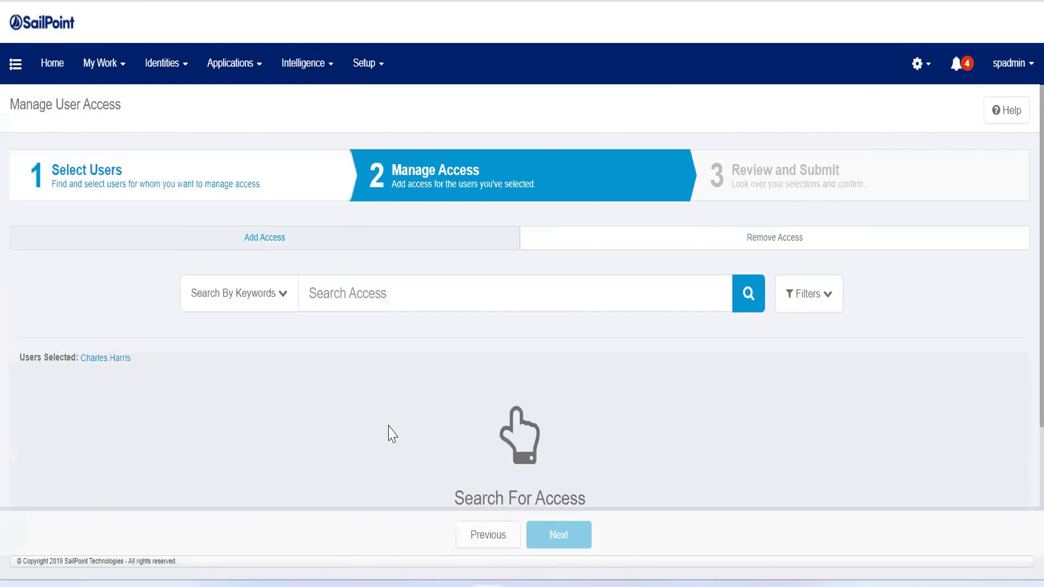
Search the access available to add with the keyword acc.
{"action": "left_click", "coordinate": [341, 291]}
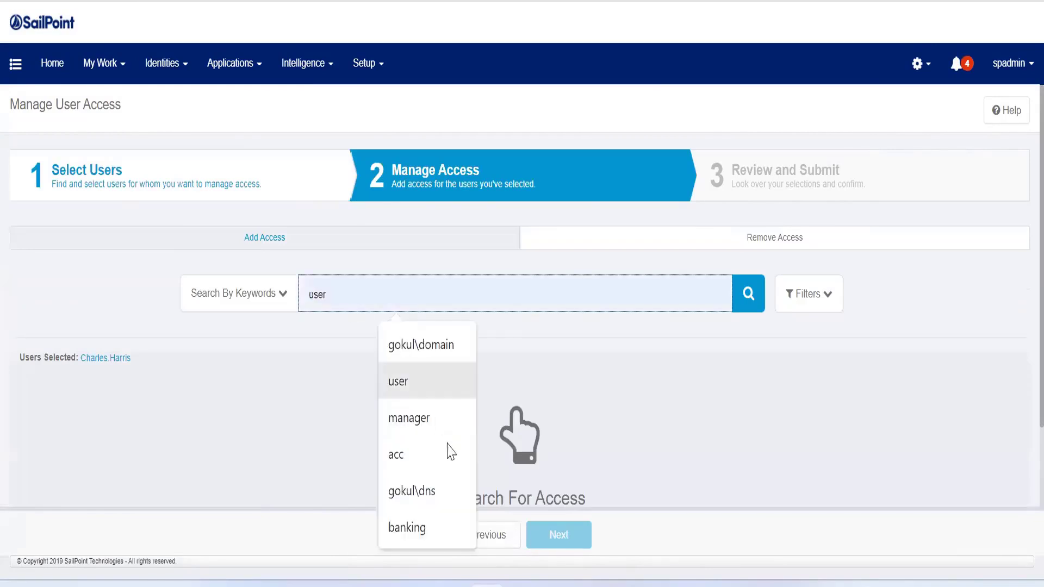
{"action": "left_click", "coordinate": [442, 467]}
{"action": "left_click", "coordinate": [748, 293]}
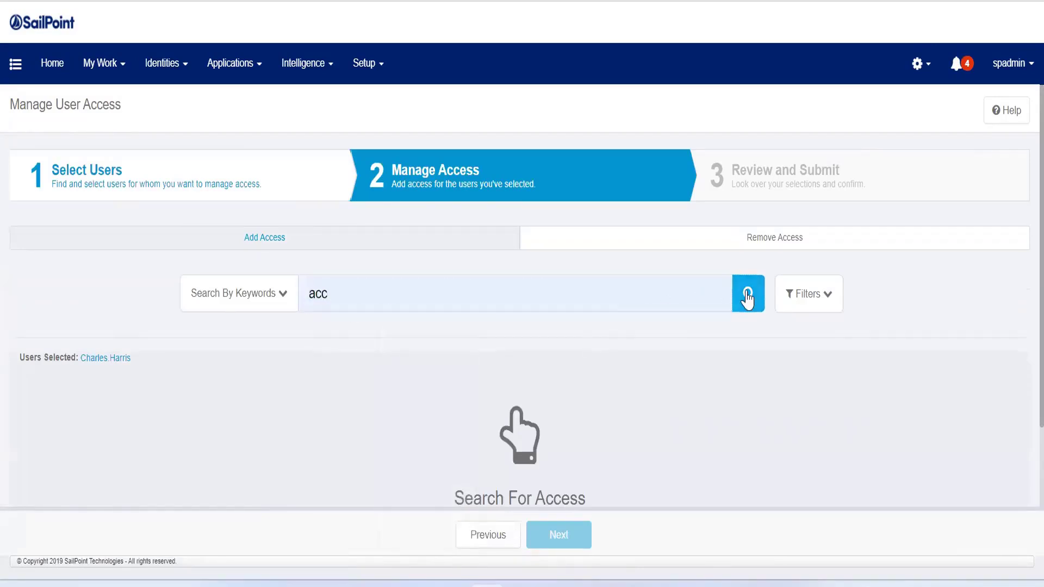
{"action": "scroll", "coordinate": [1018, 303], "scroll_direction": "down", "scroll_amount": 1}
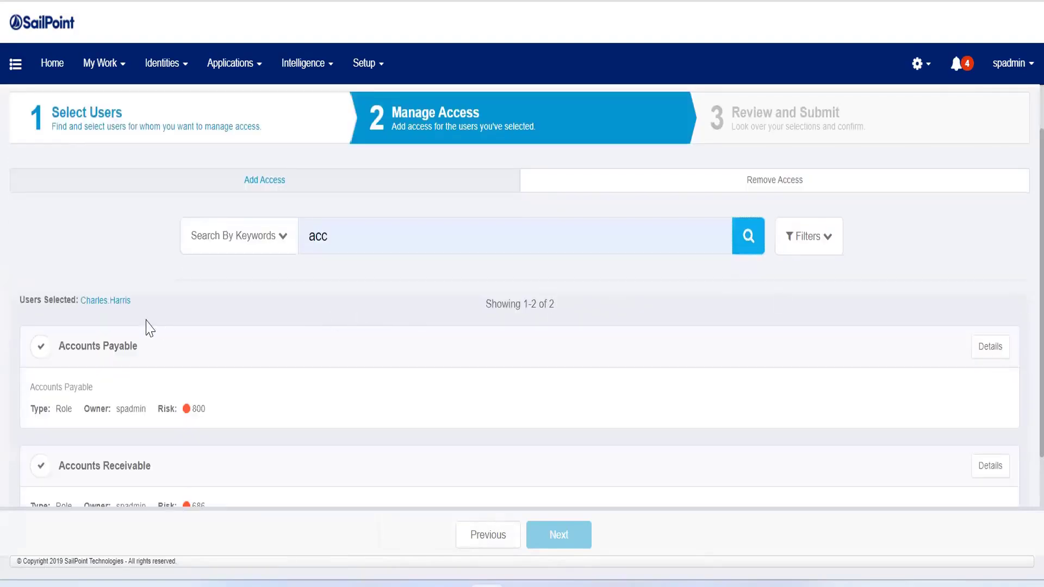
Add the Accounts Payable and Accounts Receivable roles to the request and submit it.
{"action": "left_click", "coordinate": [39, 348]}
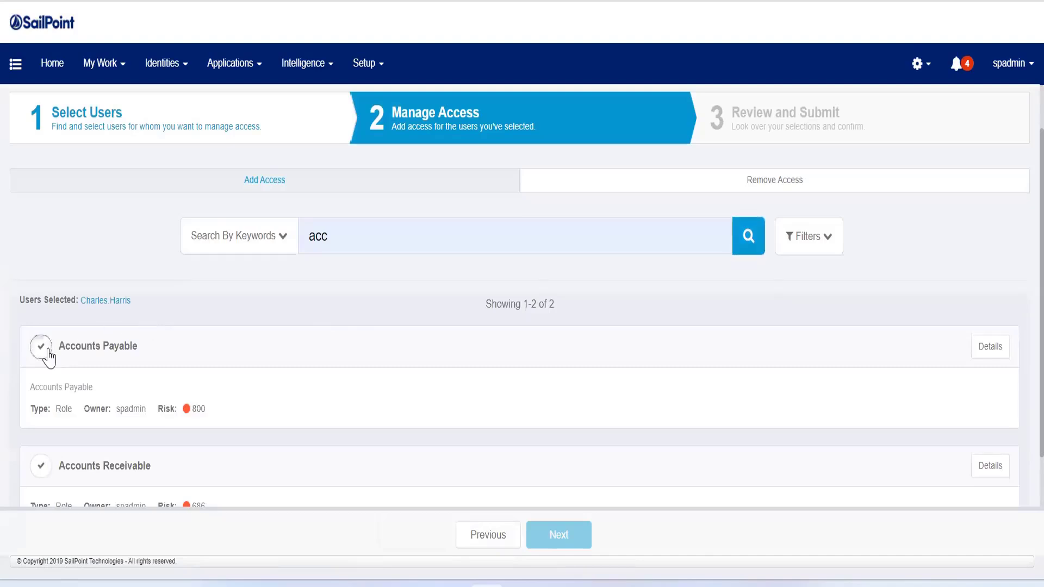
{"action": "left_click", "coordinate": [42, 474]}
{"action": "scroll", "coordinate": [1018, 281], "scroll_direction": "down", "scroll_amount": 2}
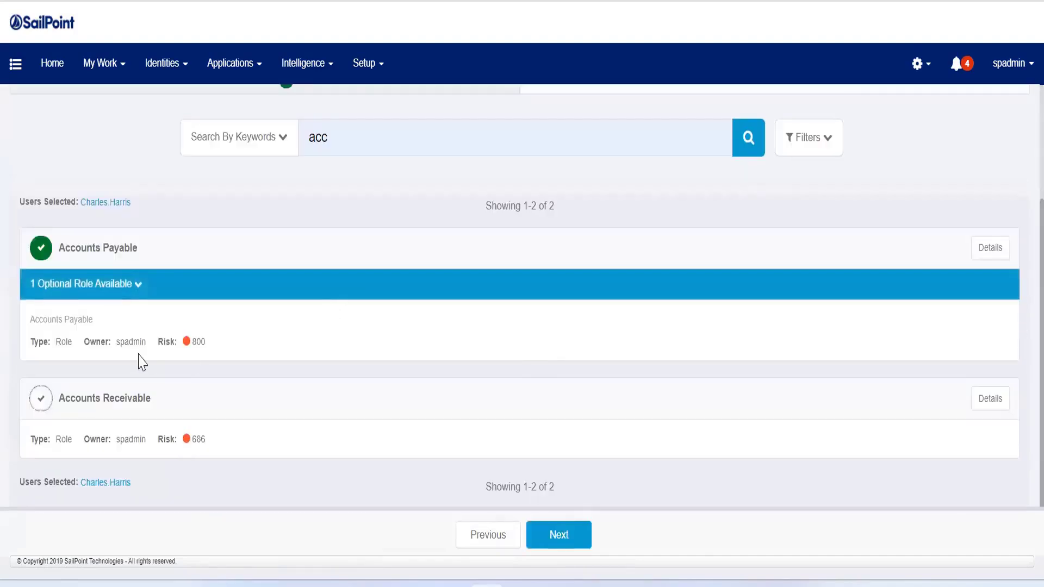
{"action": "left_click", "coordinate": [41, 398]}
{"action": "left_click", "coordinate": [554, 544]}
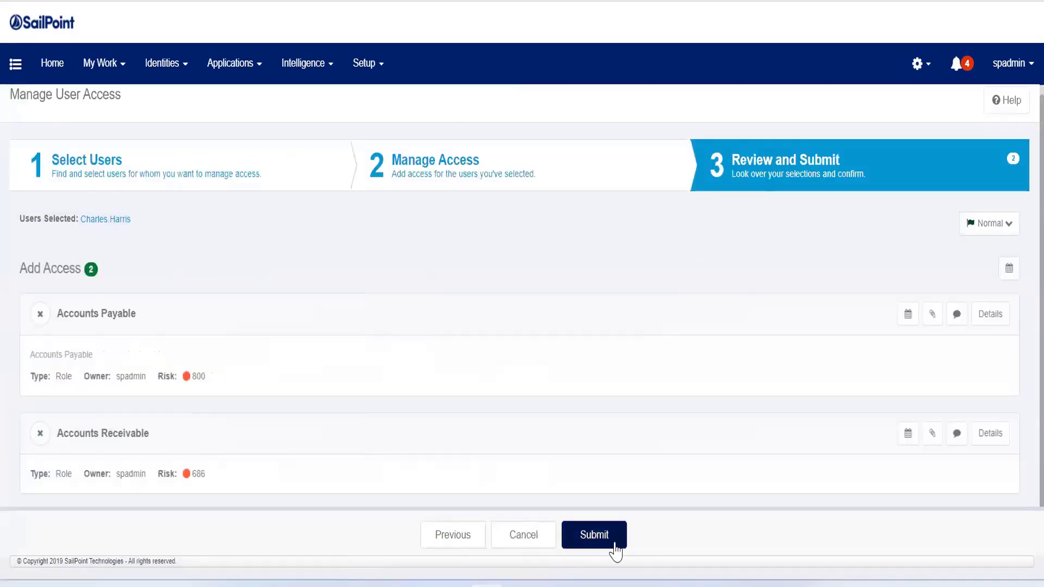
{"action": "left_click", "coordinate": [594, 536]}
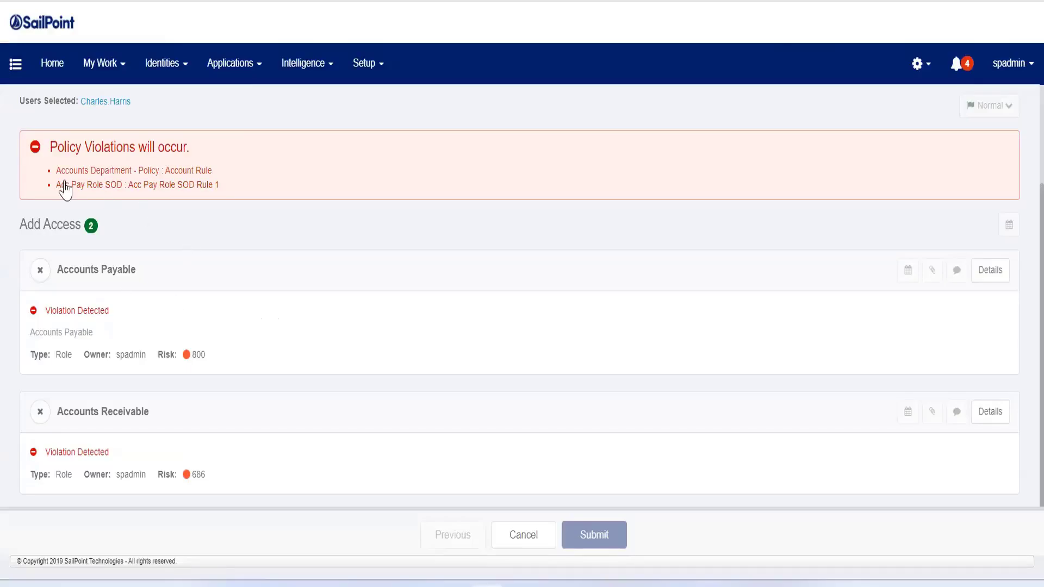
Examine the Account Rule violation's details, compensating controls and correction advice.
{"action": "left_click", "coordinate": [118, 171]}
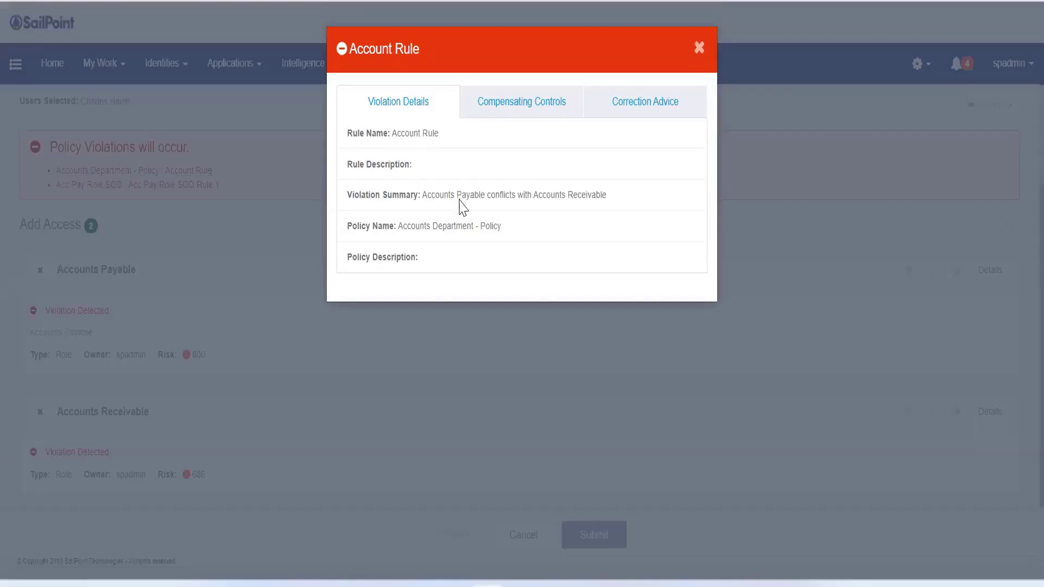
{"action": "left_click", "coordinate": [525, 98]}
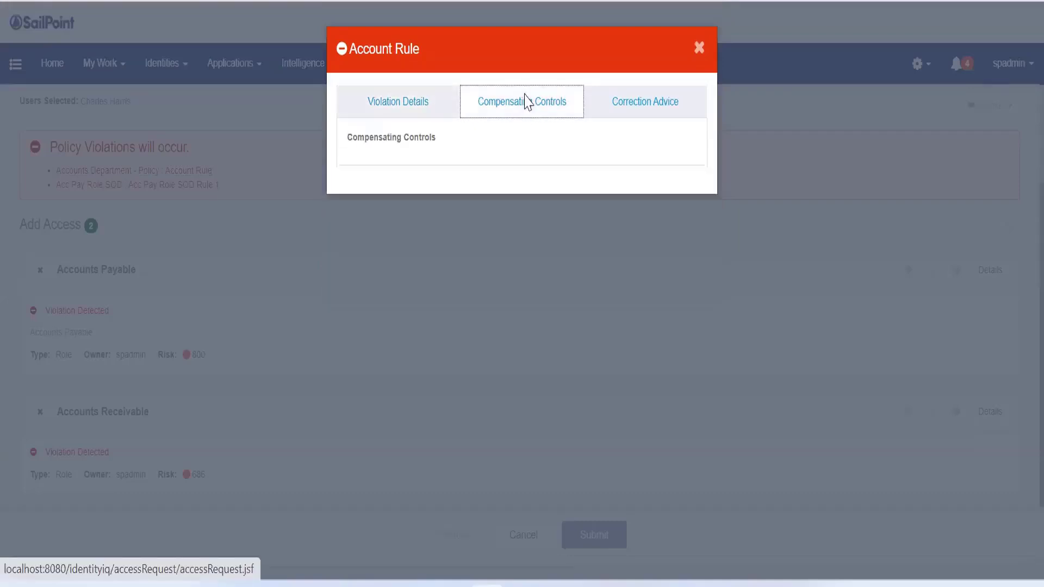
{"action": "left_click", "coordinate": [645, 111]}
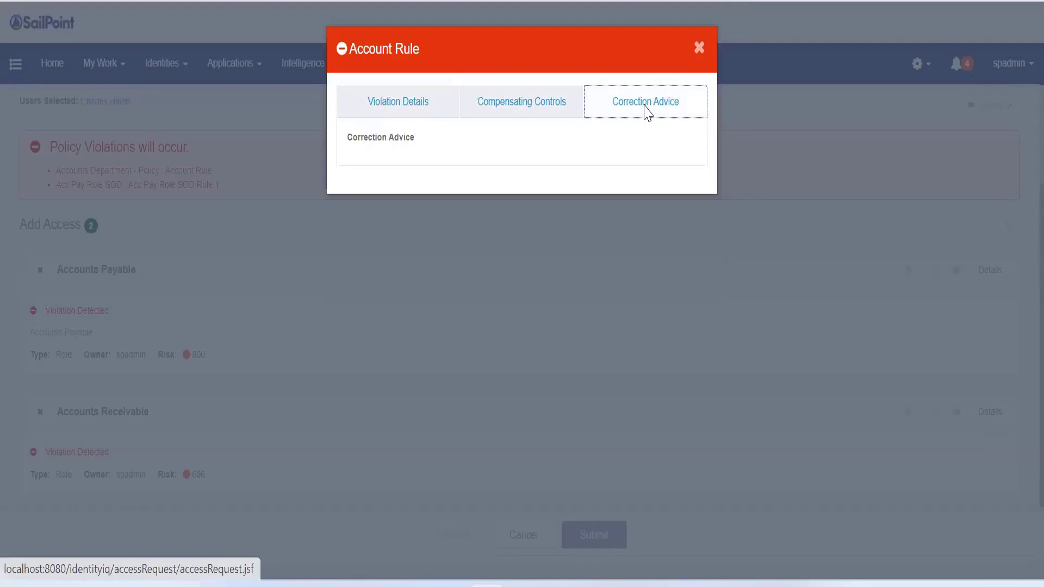
{"action": "left_click", "coordinate": [523, 111]}
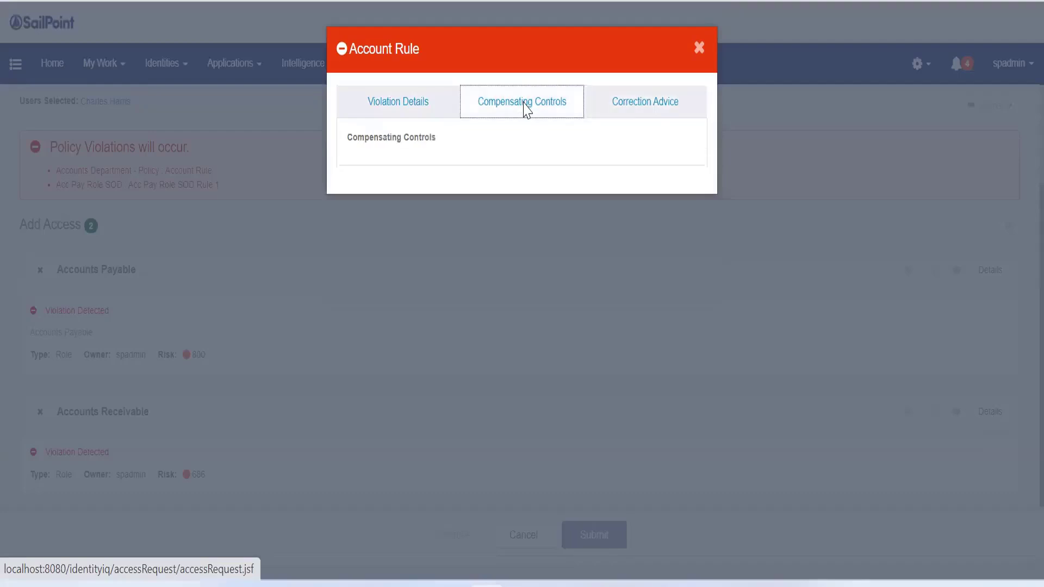
{"action": "left_click", "coordinate": [604, 114]}
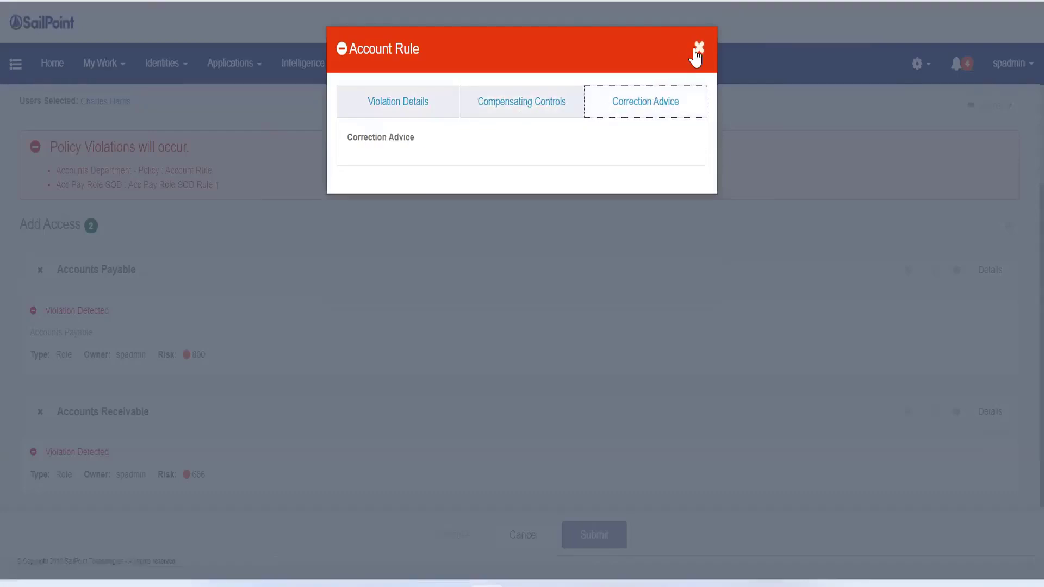
{"action": "left_click", "coordinate": [698, 49]}
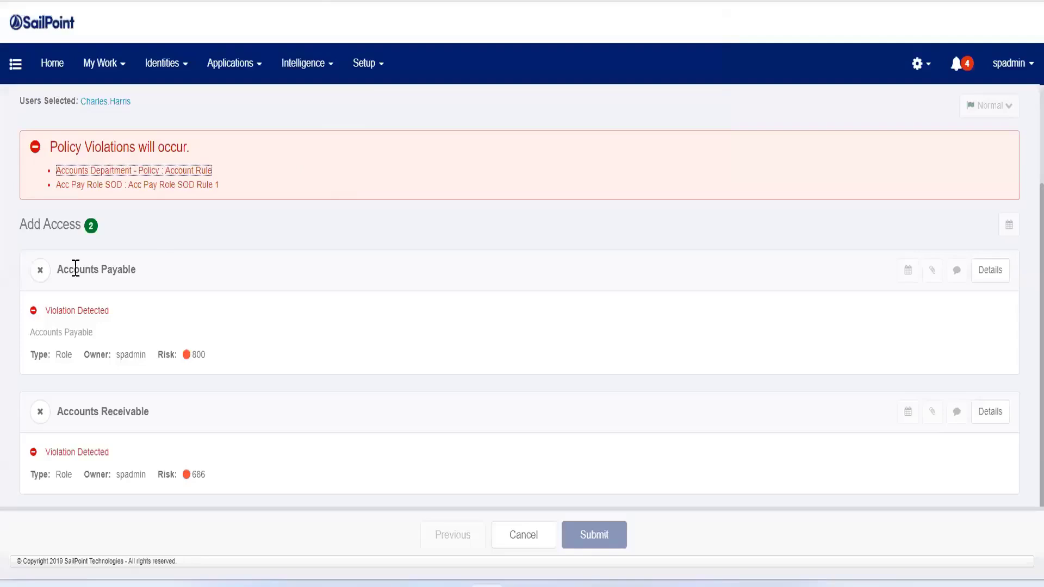
Remove the Accounts Payable role from the access request.
{"action": "left_click", "coordinate": [40, 270]}
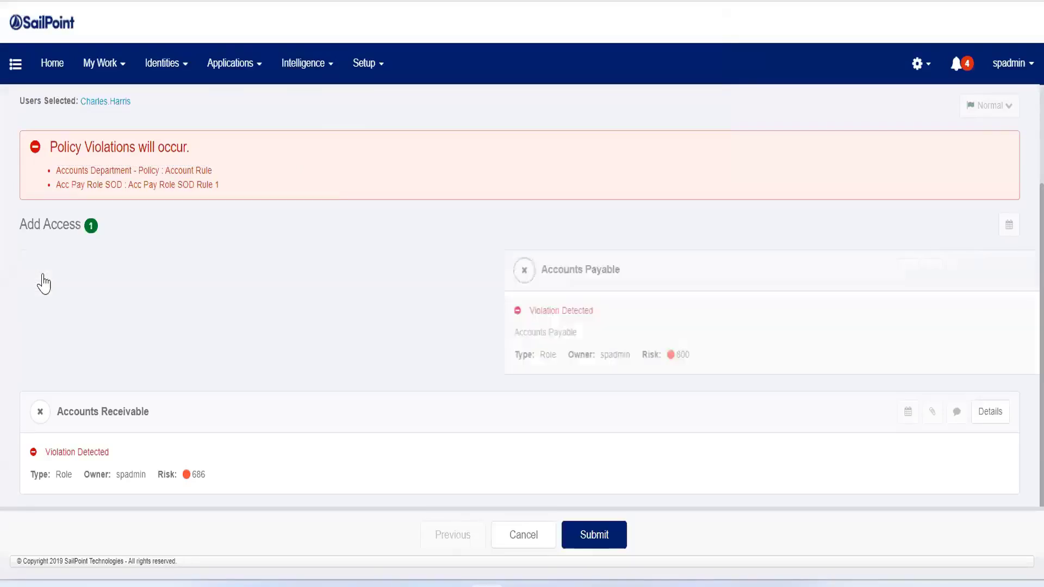